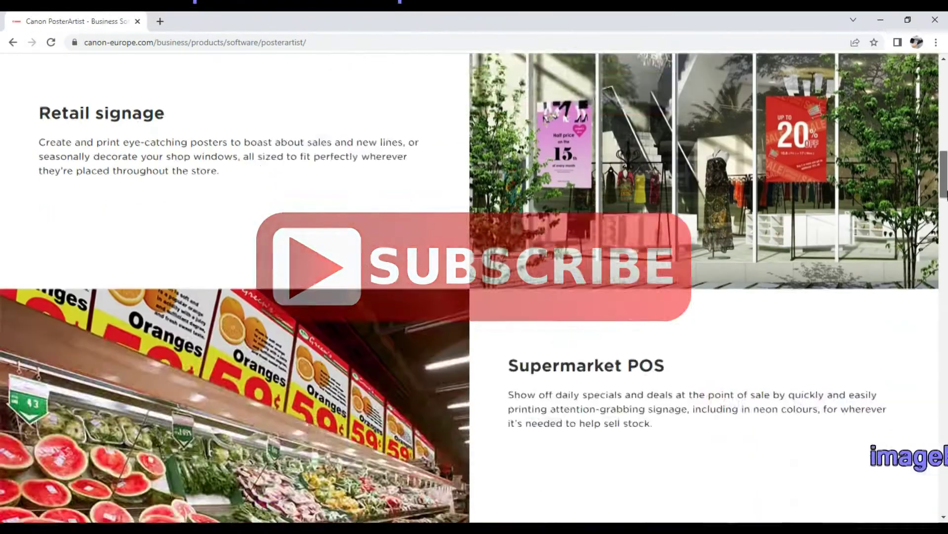
{"action": "scroll", "coordinate": [469, 286], "scroll_direction": "down", "scroll_amount": 12}
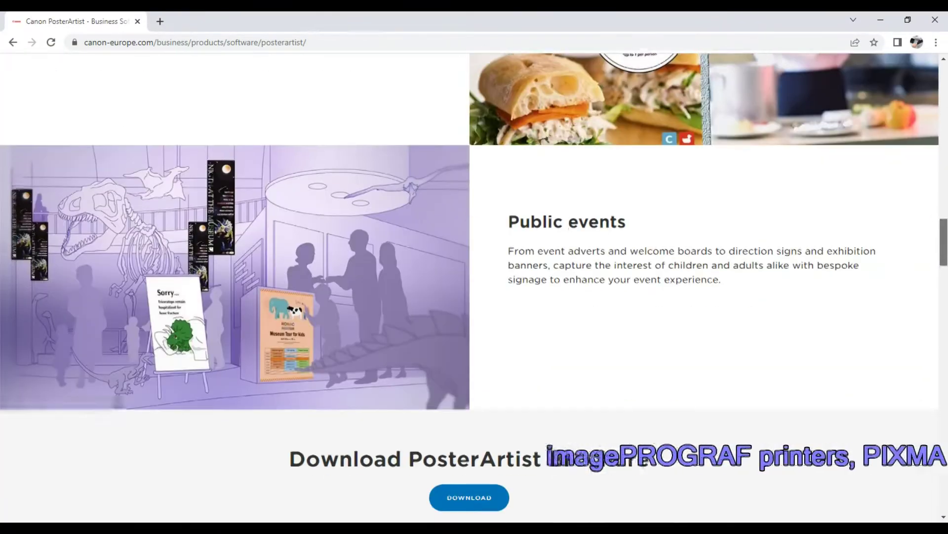
{"action": "scroll", "coordinate": [470, 286], "scroll_direction": "down", "scroll_amount": 3}
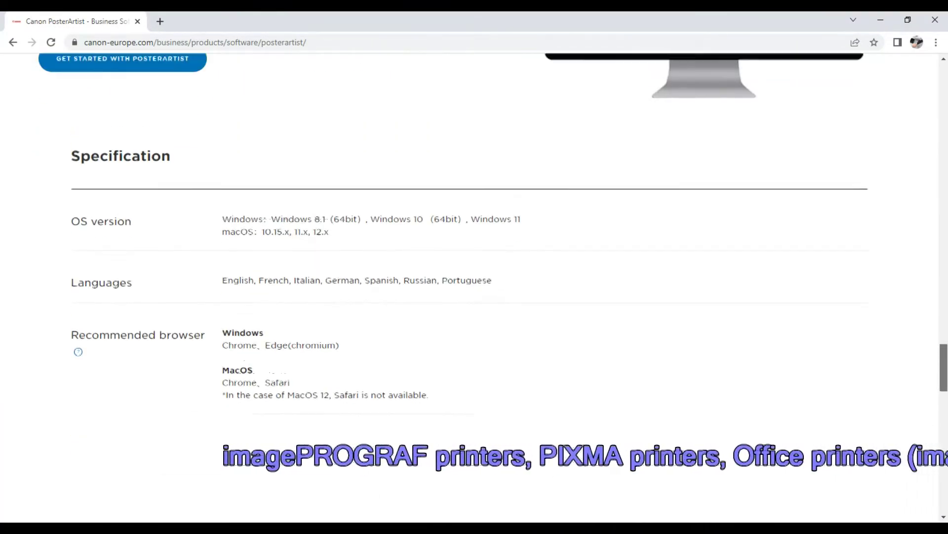
Scroll through the PosterArtist product page down to its specifications and back.
{"action": "scroll", "coordinate": [879, 295], "scroll_direction": "up", "scroll_amount": 10}
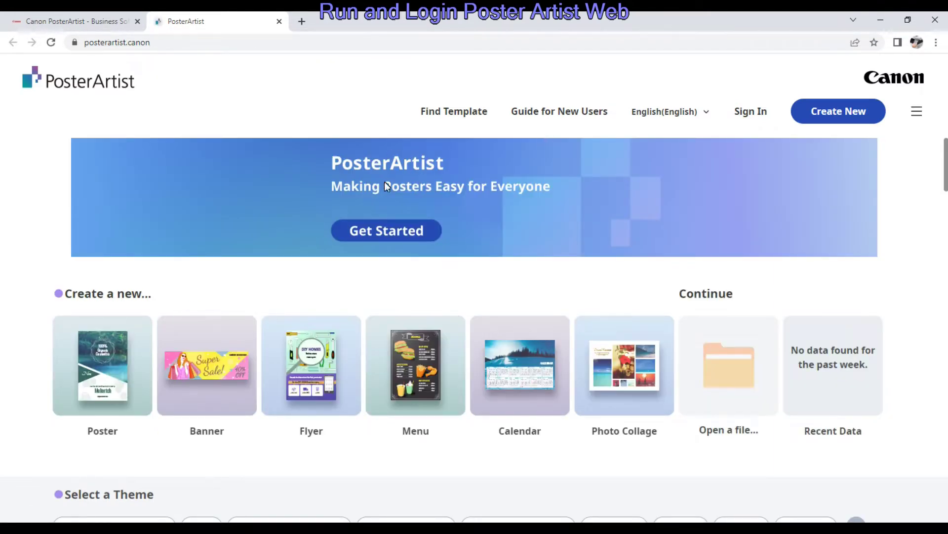
Start a poster and reach the Canon ID option to sign in with an e-mail address.
{"action": "left_click", "coordinate": [380, 235]}
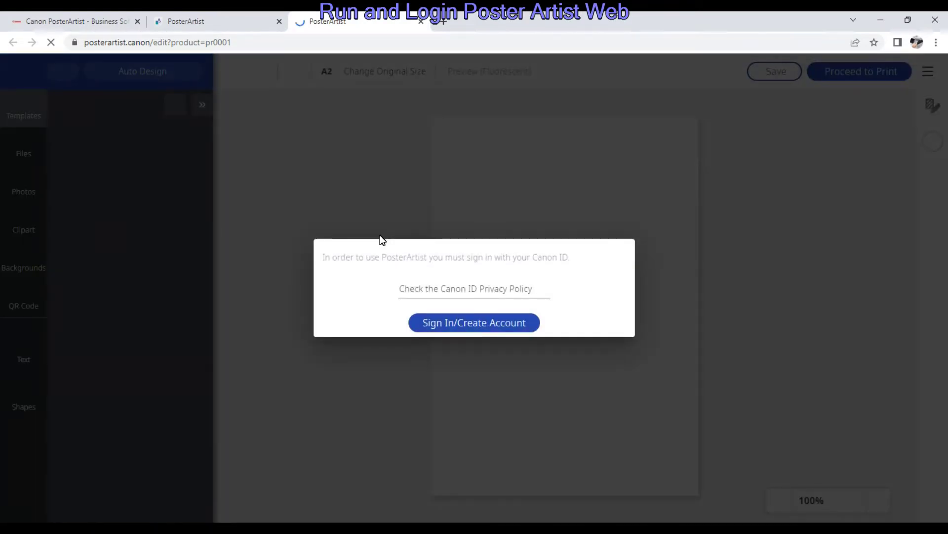
{"action": "left_click", "coordinate": [466, 324]}
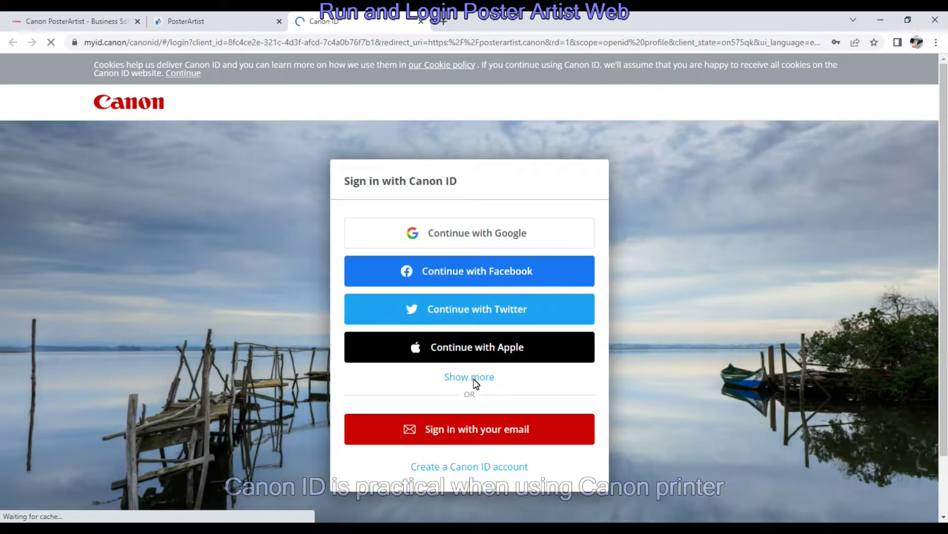
{"action": "left_click", "coordinate": [465, 426]}
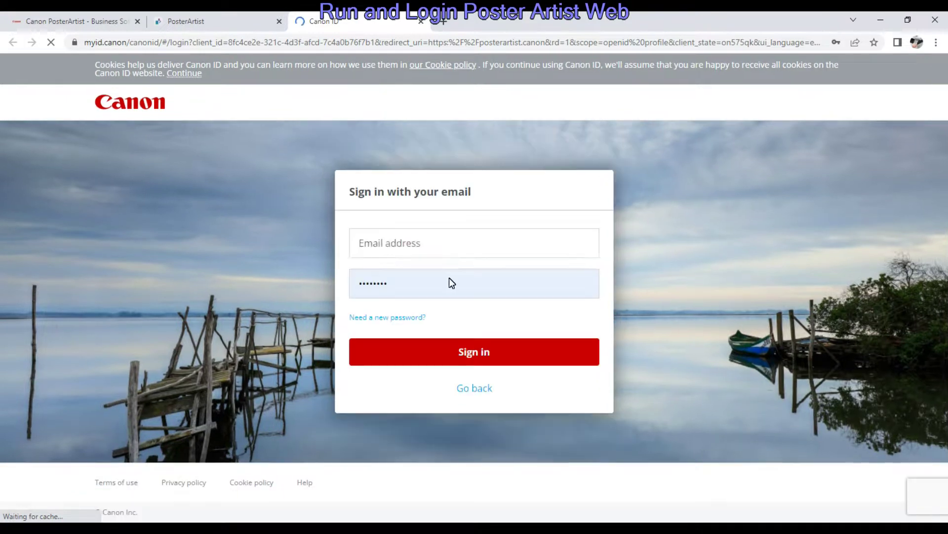
Enter the account e-mail and password and sign in.
{"action": "left_click", "coordinate": [437, 242]}
{"action": "key", "text": "Tab"}
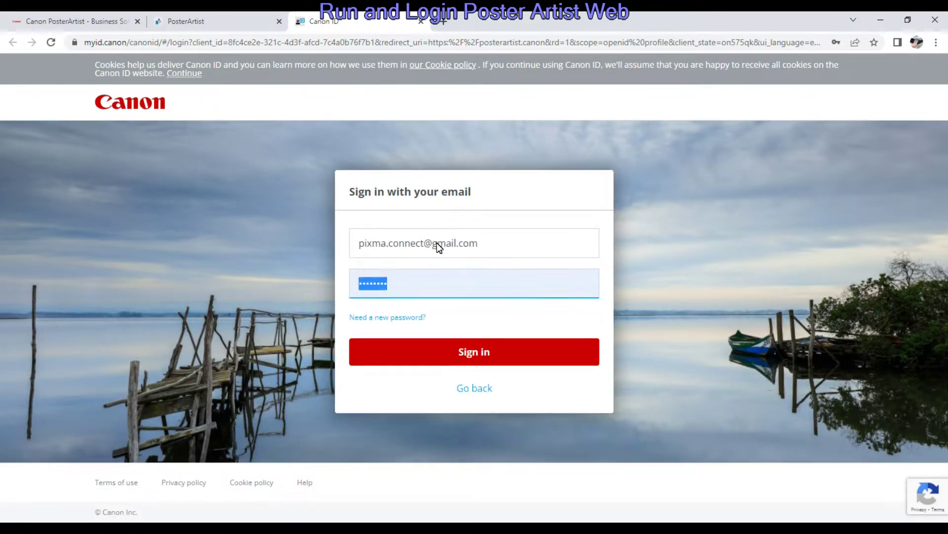
{"action": "type", "text": "********"}
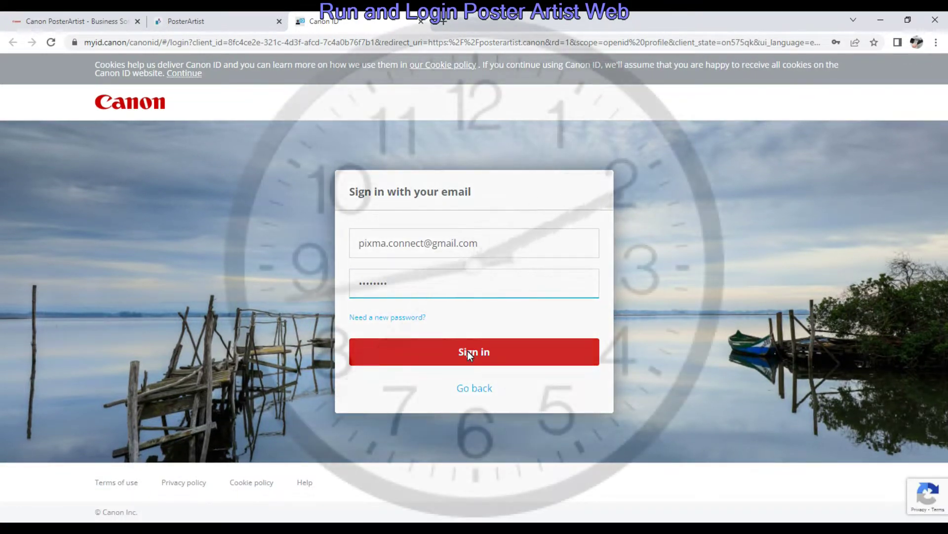
{"action": "left_click", "coordinate": [468, 353]}
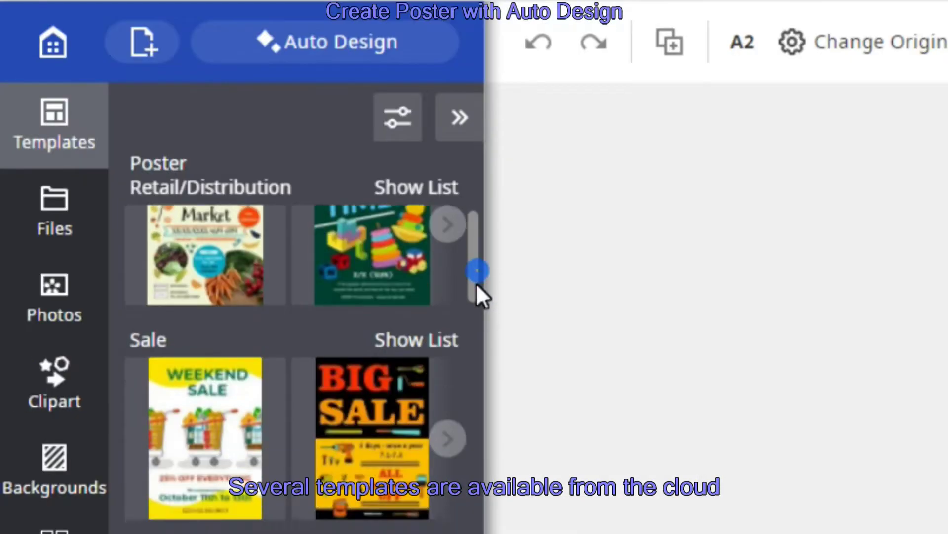
Browse the Templates panel, then bring up the Auto Design form.
{"action": "left_click_drag", "start_coordinate": [209, 177], "coordinate": [211, 229]}
{"action": "left_click_drag", "start_coordinate": [478, 401], "coordinate": [487, 525]}
{"action": "left_click_drag", "start_coordinate": [474, 466], "coordinate": [474, 533]}
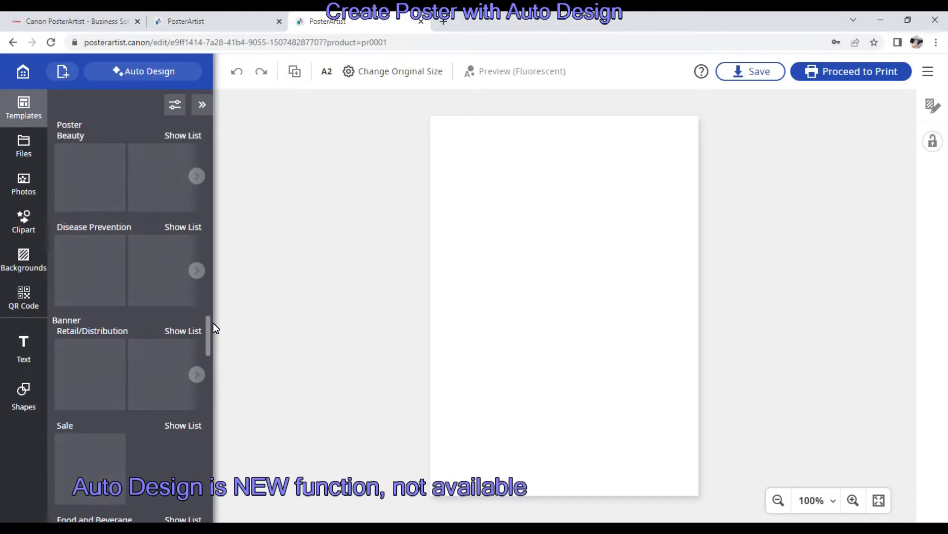
{"action": "left_click", "coordinate": [138, 73]}
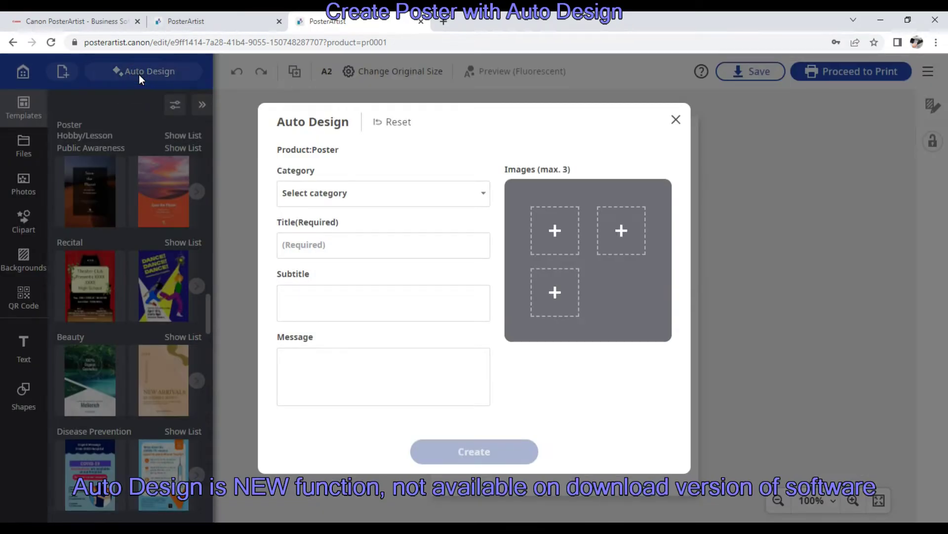
Create Sale designs titled 'Sell out', subtitled 'Do not miss', message 'Find the product from the portfolio'.
{"action": "left_click", "coordinate": [381, 203]}
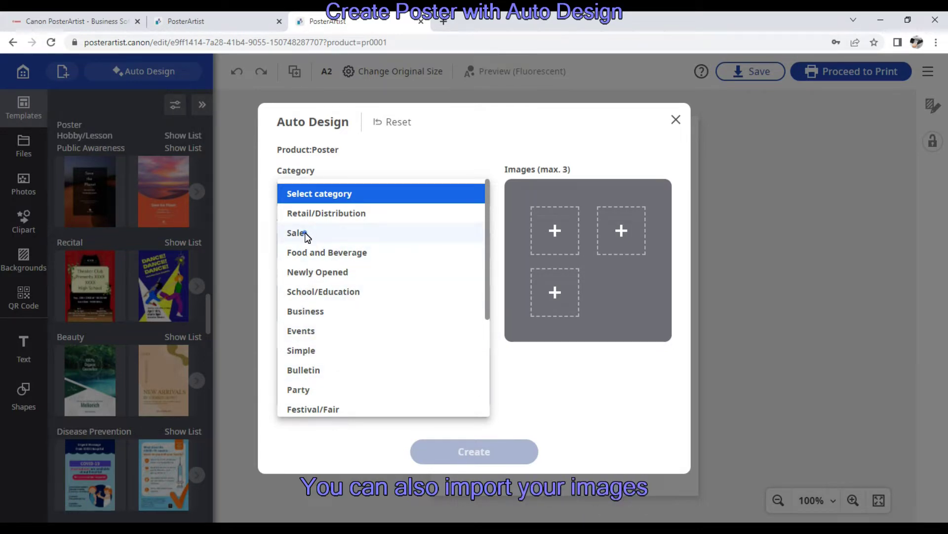
{"action": "left_click", "coordinate": [306, 235]}
{"action": "left_click", "coordinate": [325, 256]}
{"action": "type", "text": "Sell ou"}
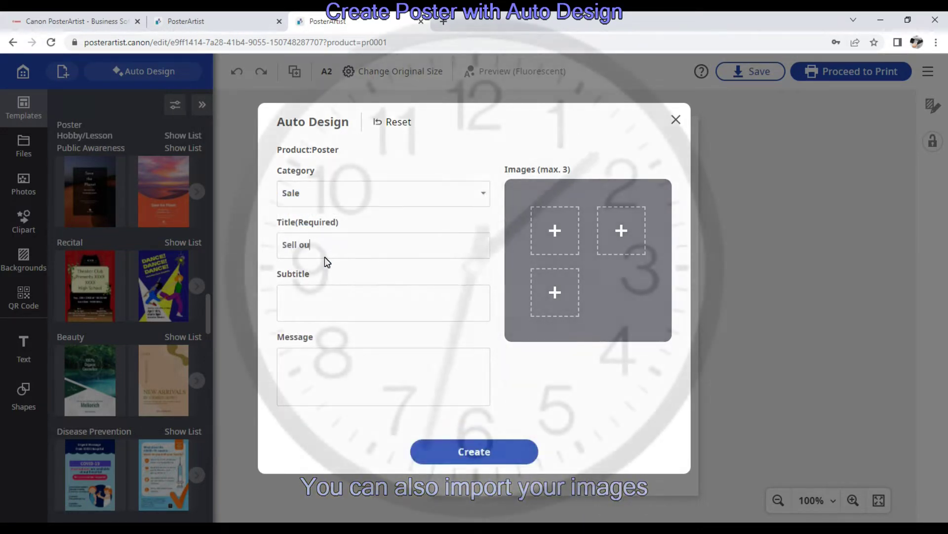
{"action": "type", "text": "t"}
{"action": "left_click", "coordinate": [324, 303]}
{"action": "type", "text": "Do not miss"}
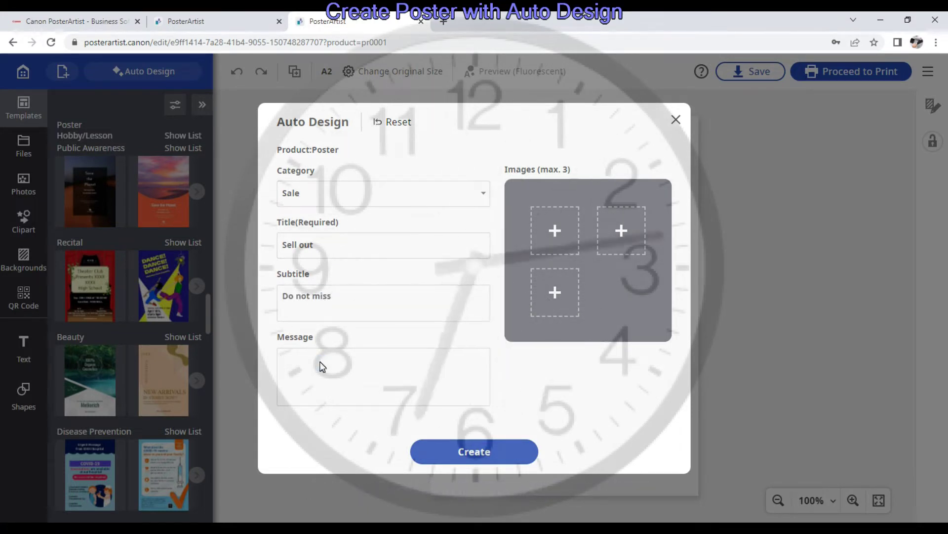
{"action": "left_click", "coordinate": [322, 366]}
{"action": "type", "text": "Find the product from the portfolio"}
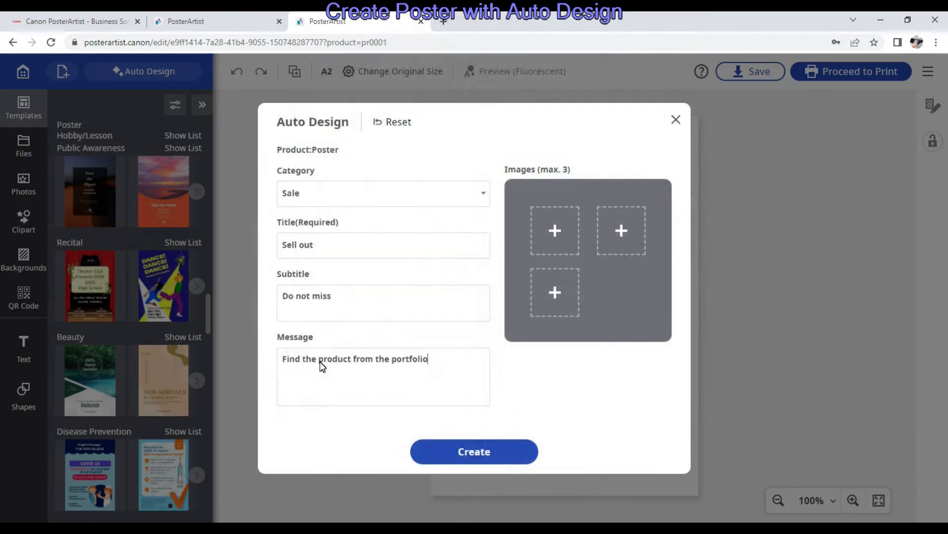
{"action": "left_click", "coordinate": [479, 451]}
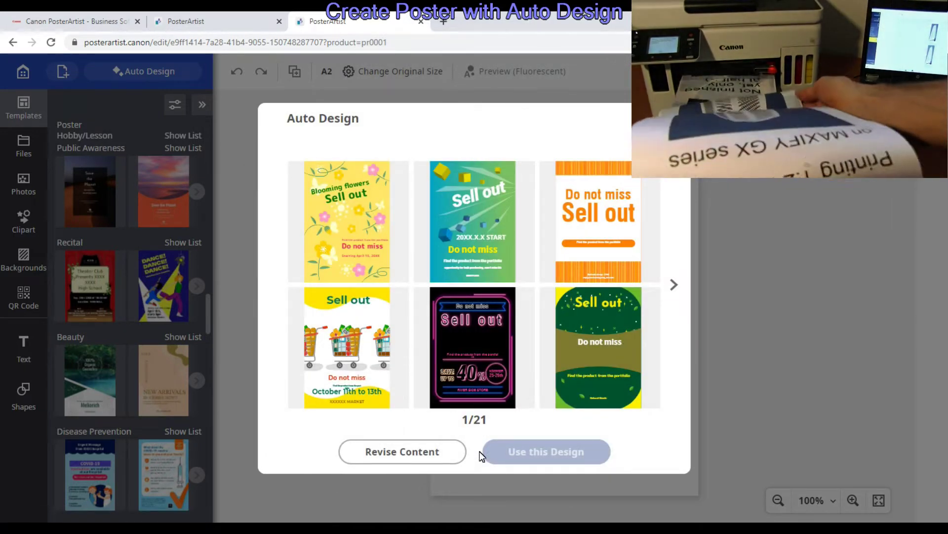
Page to suggestion 3/21 and apply the household-appliances Sell out design.
{"action": "left_click", "coordinate": [675, 285]}
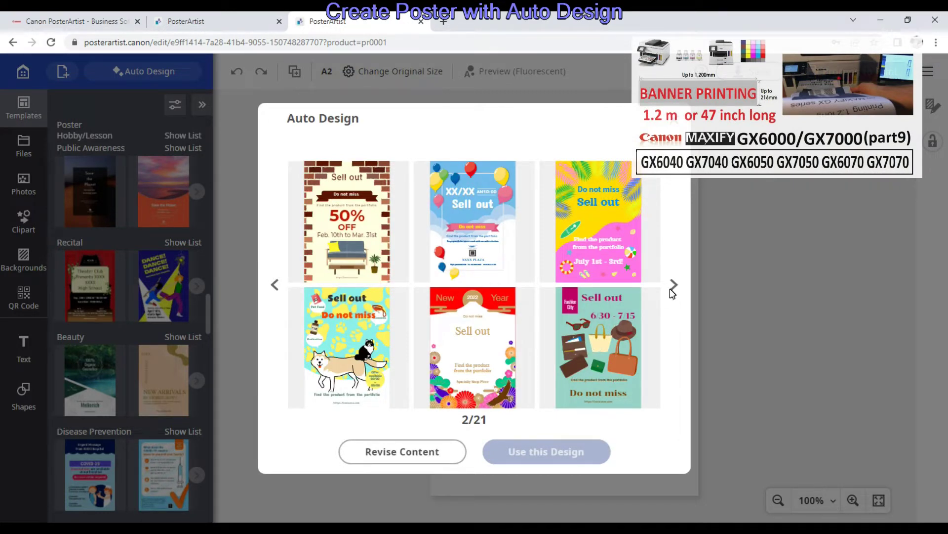
{"action": "left_click", "coordinate": [673, 287]}
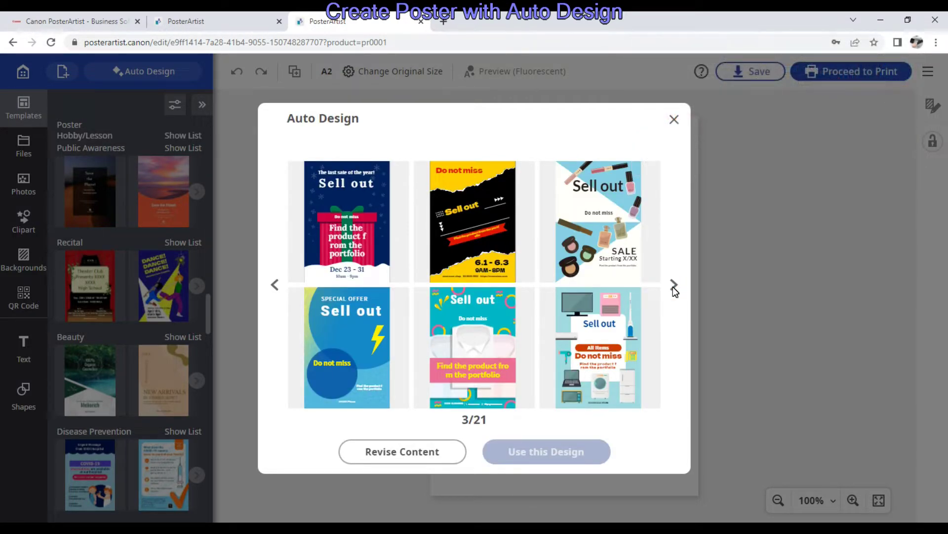
{"action": "left_click", "coordinate": [599, 342]}
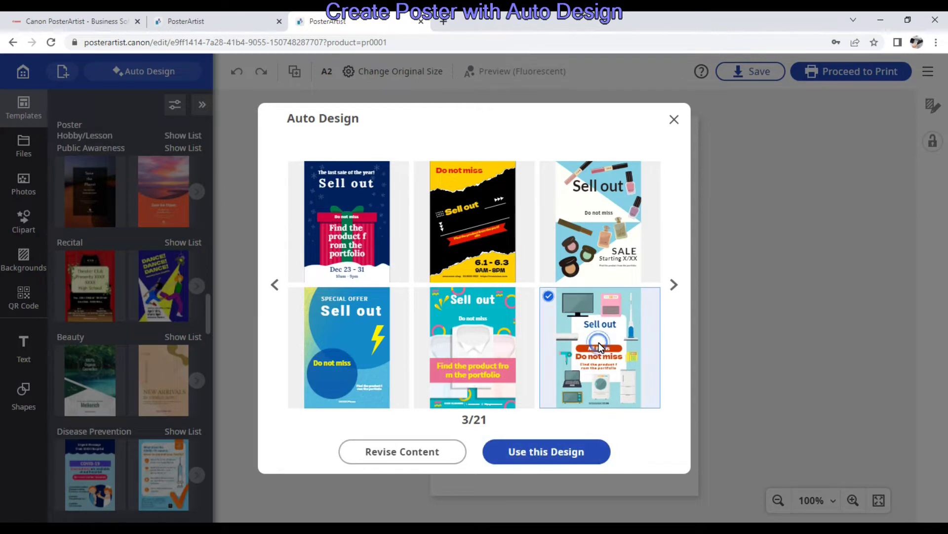
{"action": "left_click", "coordinate": [562, 454]}
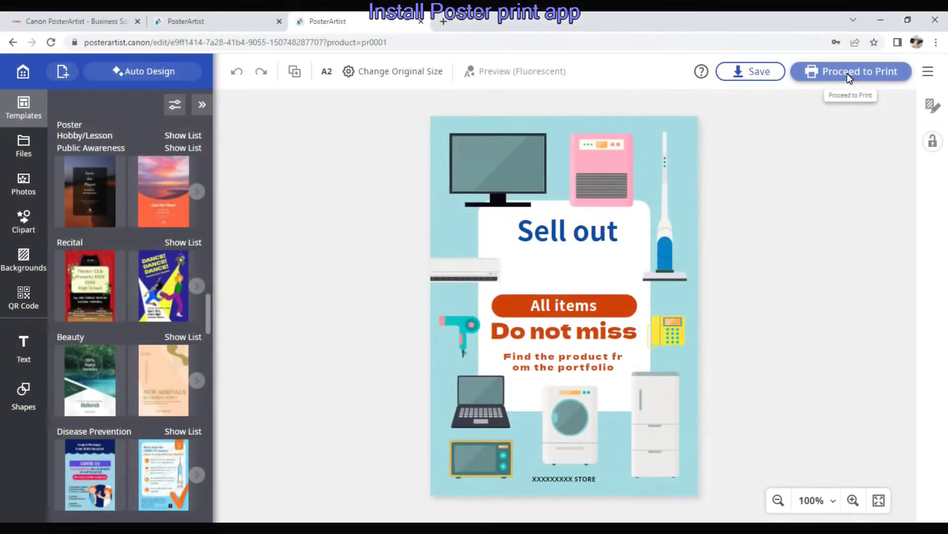
Proceed to Print with the Sell out poster, triggering the print app install prompt.
{"action": "left_click", "coordinate": [847, 73]}
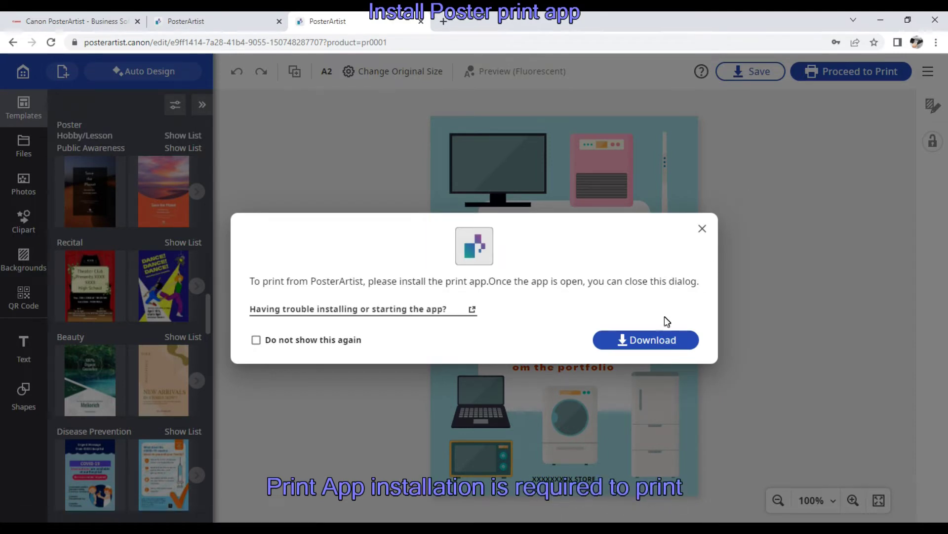
Download and install the PosterArtist print app, then close the install prompt.
{"action": "left_click", "coordinate": [648, 338]}
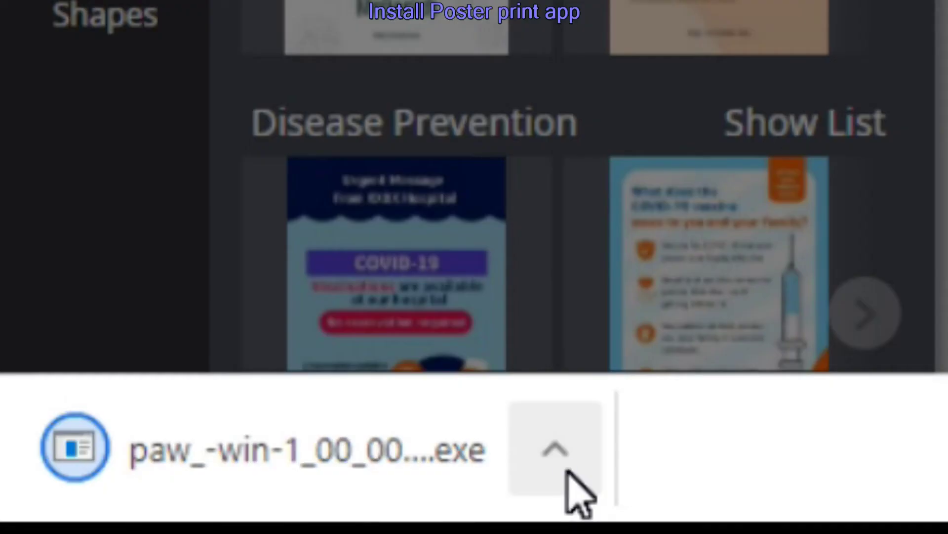
{"action": "left_click", "coordinate": [128, 505]}
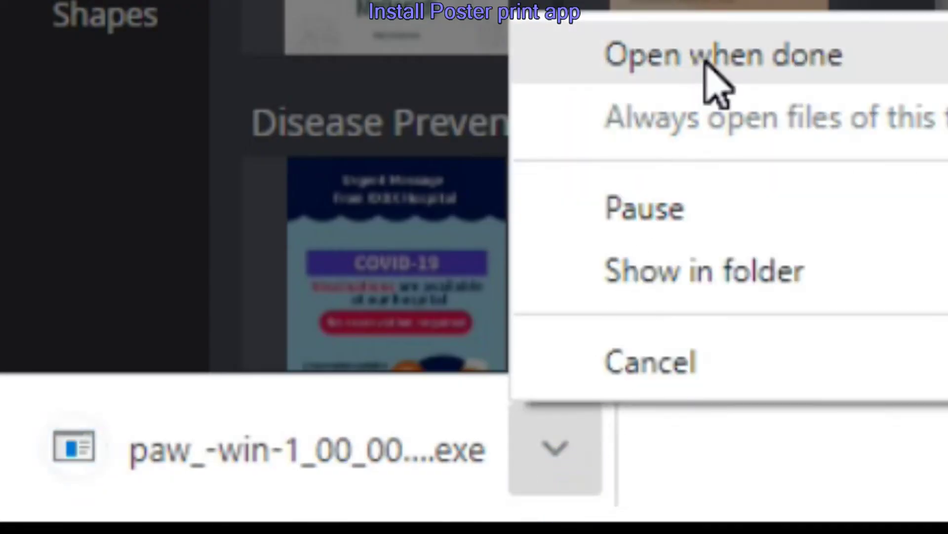
{"action": "left_click", "coordinate": [707, 64]}
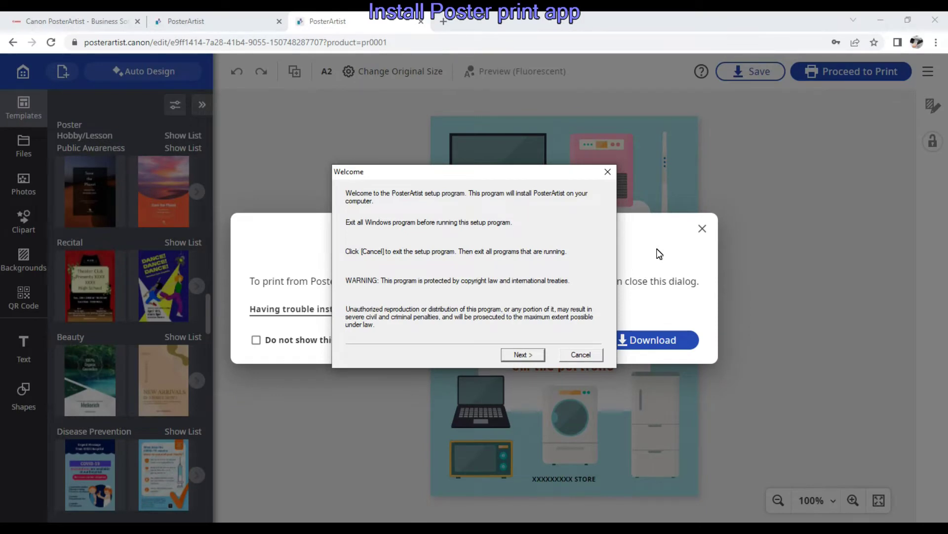
{"action": "key", "text": "Return"}
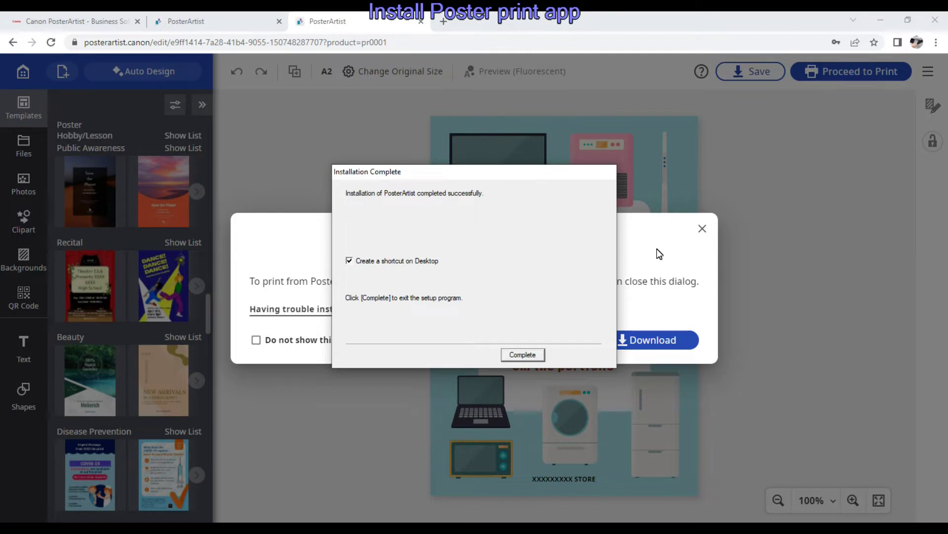
{"action": "key", "text": "Return"}
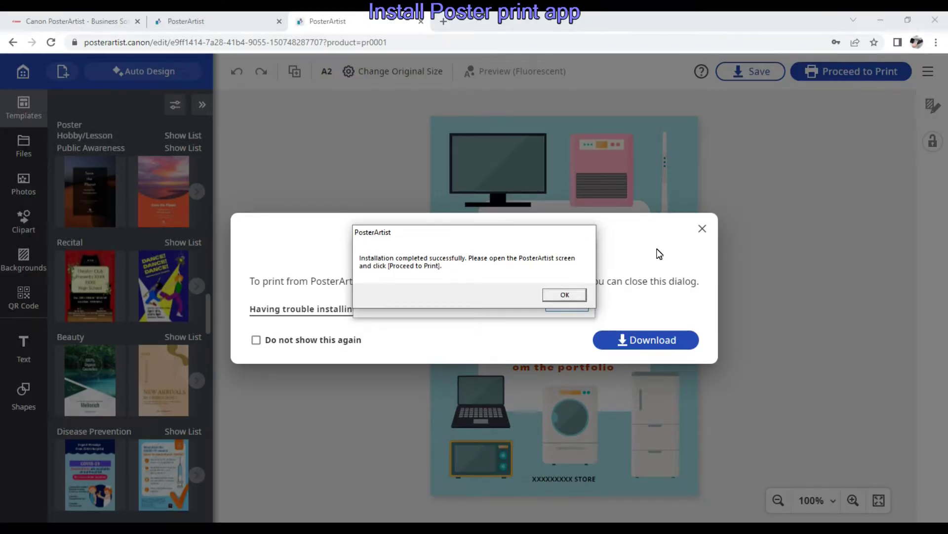
{"action": "key", "text": "Return"}
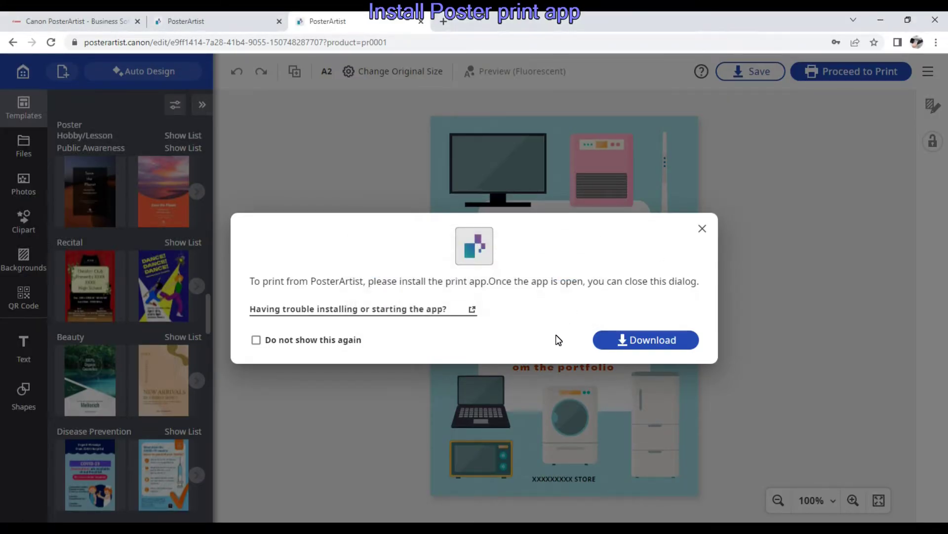
{"action": "left_click", "coordinate": [701, 229]}
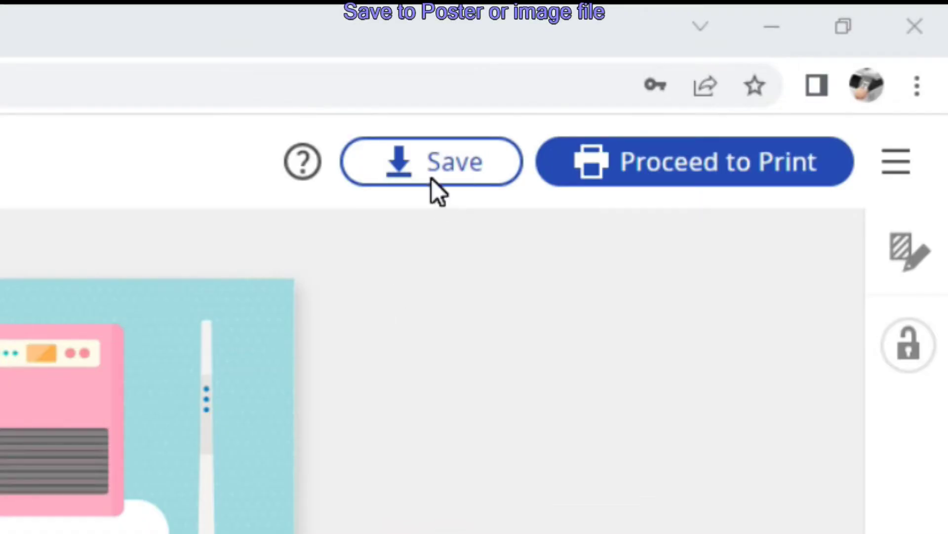
Save the poster product to this device as 20220420110906.cpfx3, allowing multiple downloads.
{"action": "left_click", "coordinate": [749, 75]}
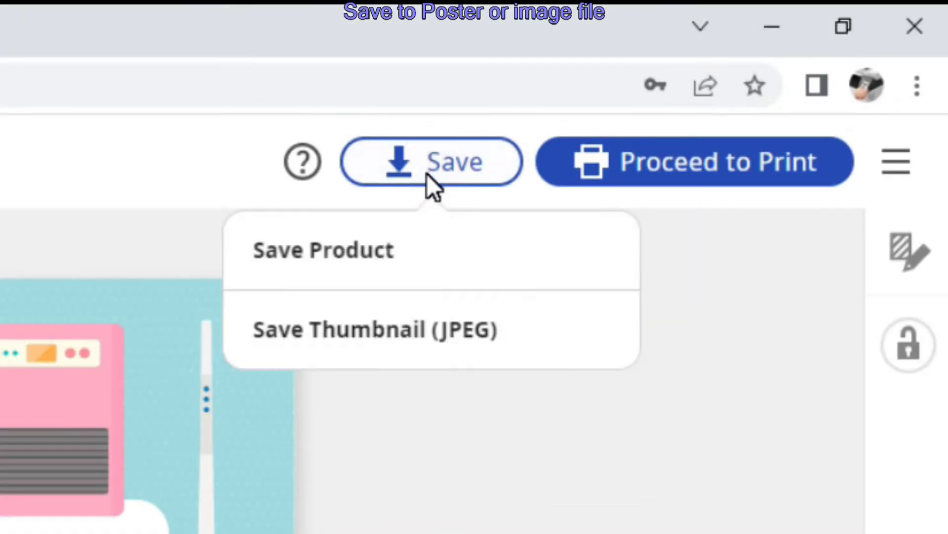
{"action": "left_click", "coordinate": [324, 247]}
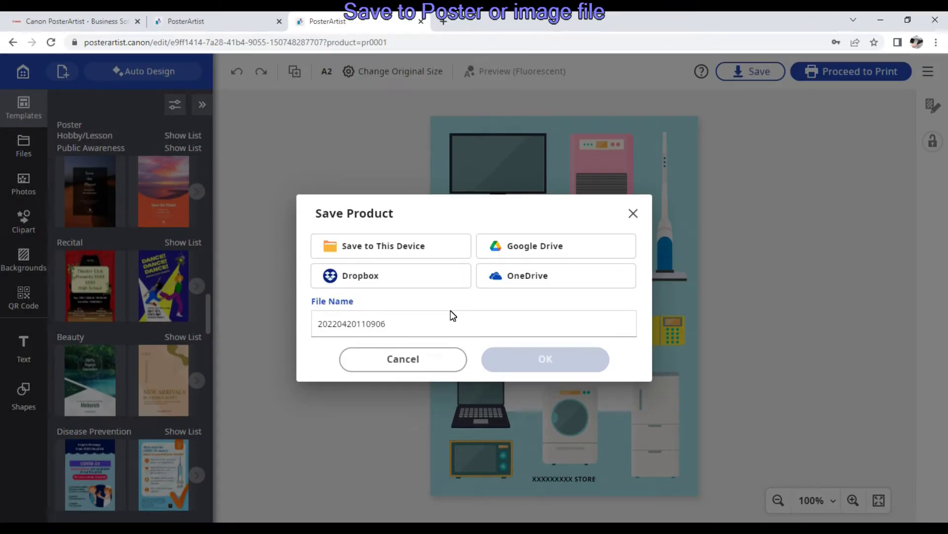
{"action": "left_click", "coordinate": [398, 247]}
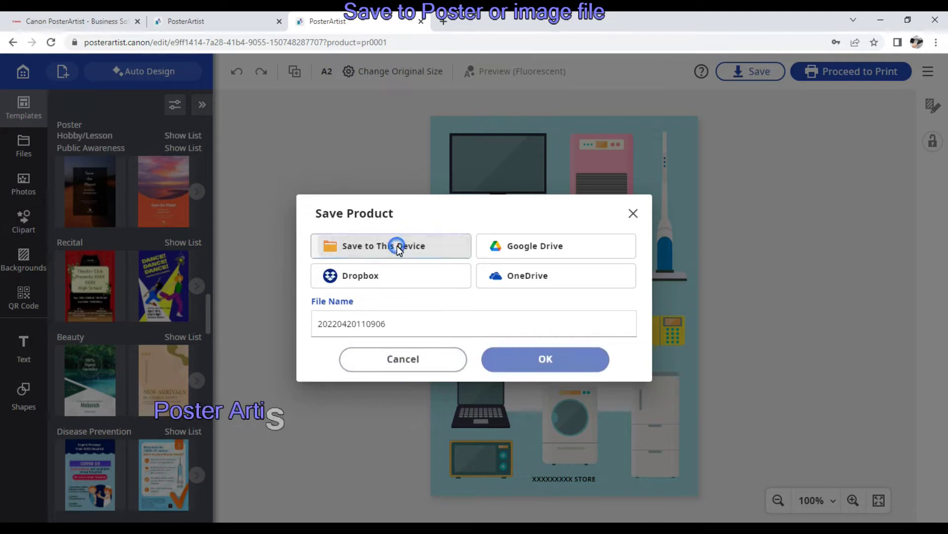
{"action": "left_click", "coordinate": [517, 358]}
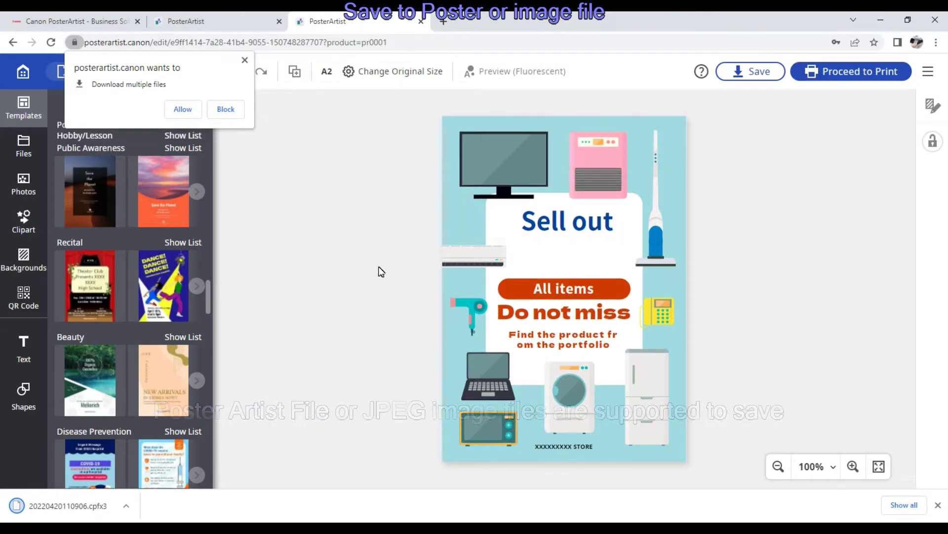
{"action": "left_click", "coordinate": [183, 109]}
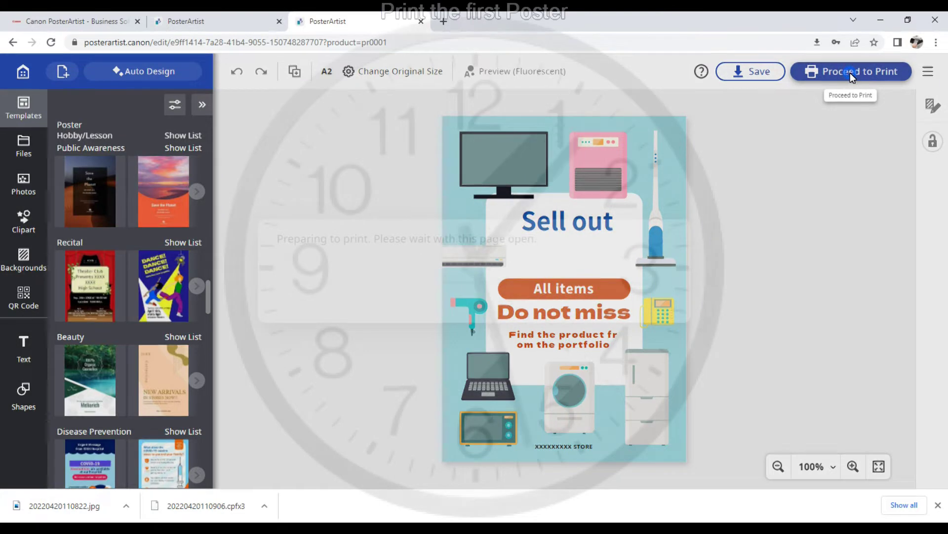
Print the poster on the Canon GX5000 series with paper from the Cassette.
{"action": "left_click", "coordinate": [849, 72]}
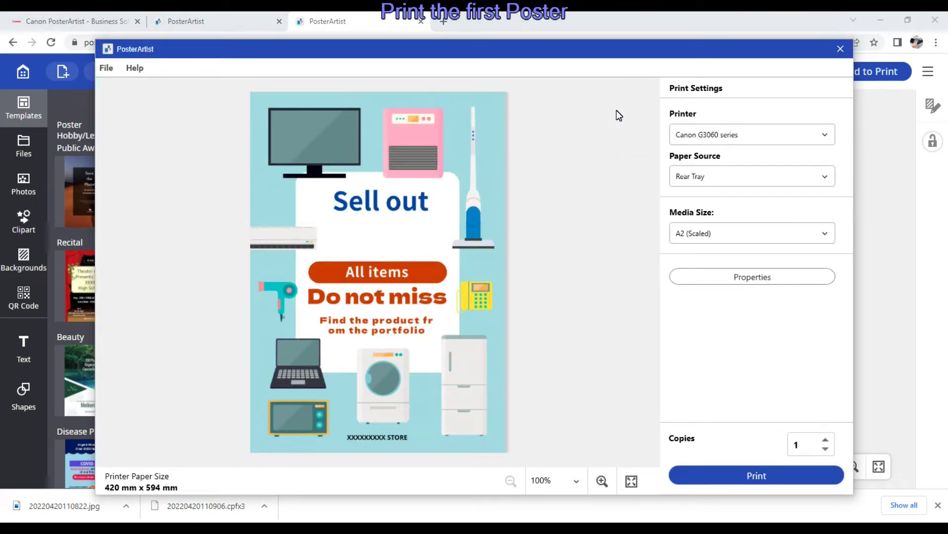
{"action": "left_click", "coordinate": [823, 138]}
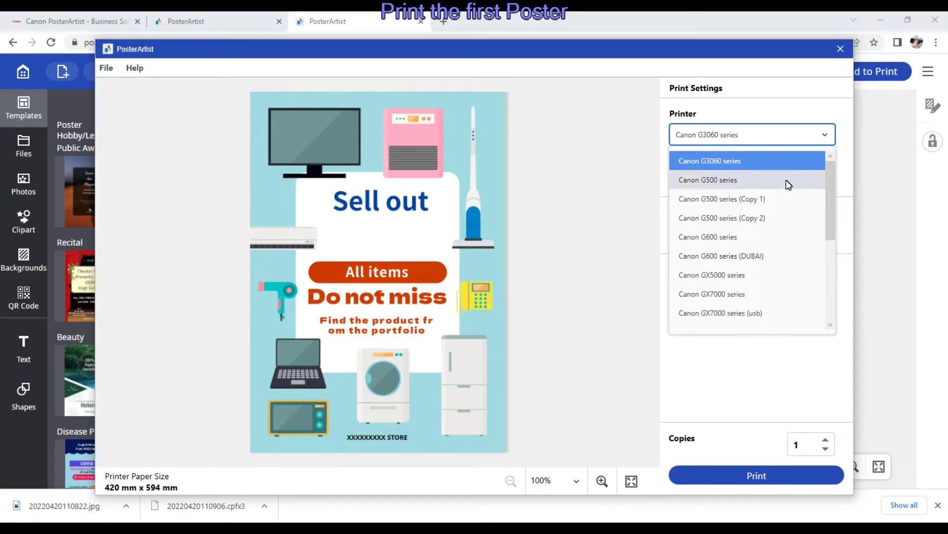
{"action": "left_click", "coordinate": [727, 274]}
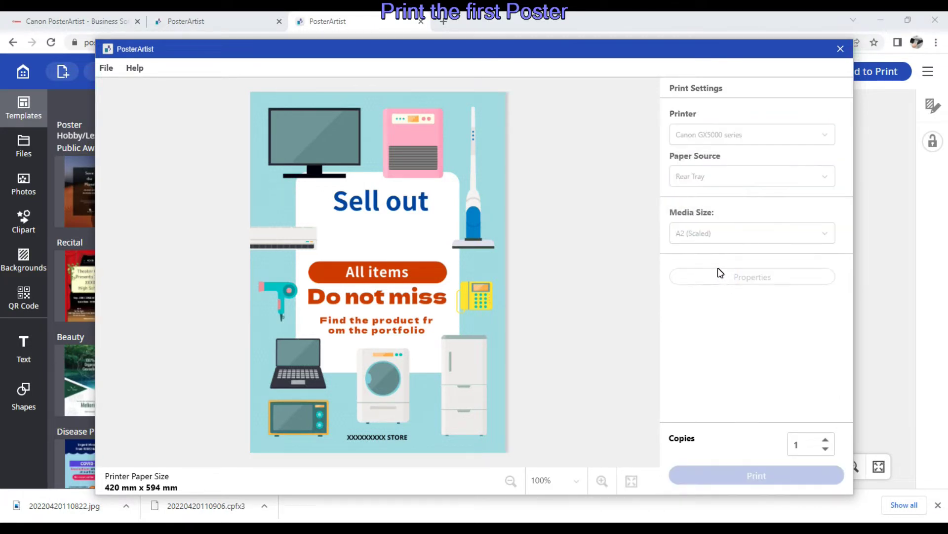
{"action": "left_click", "coordinate": [708, 178]}
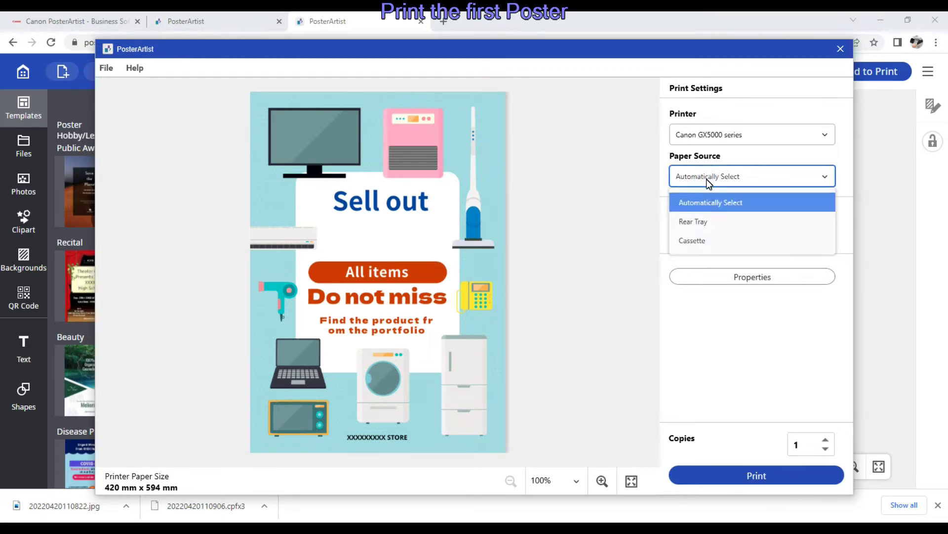
{"action": "left_click", "coordinate": [697, 240]}
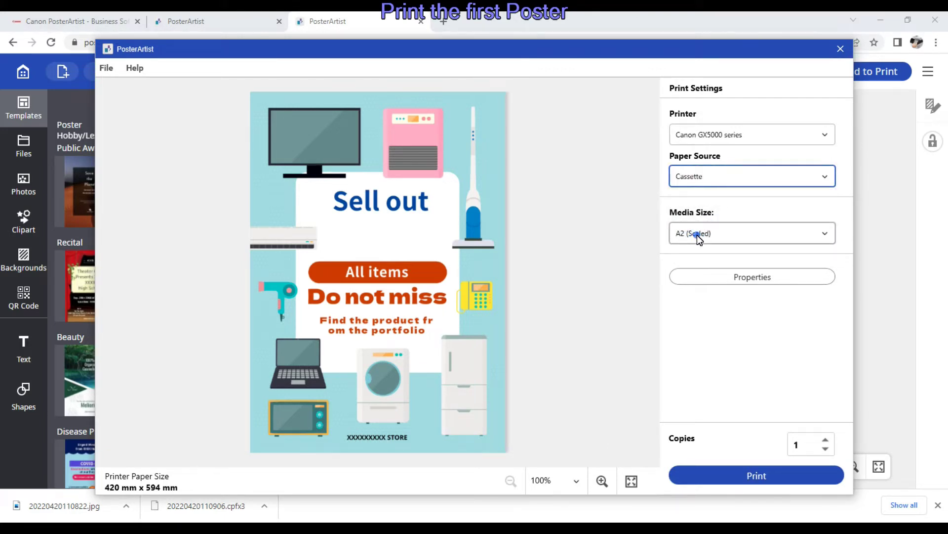
{"action": "left_click", "coordinate": [739, 476]}
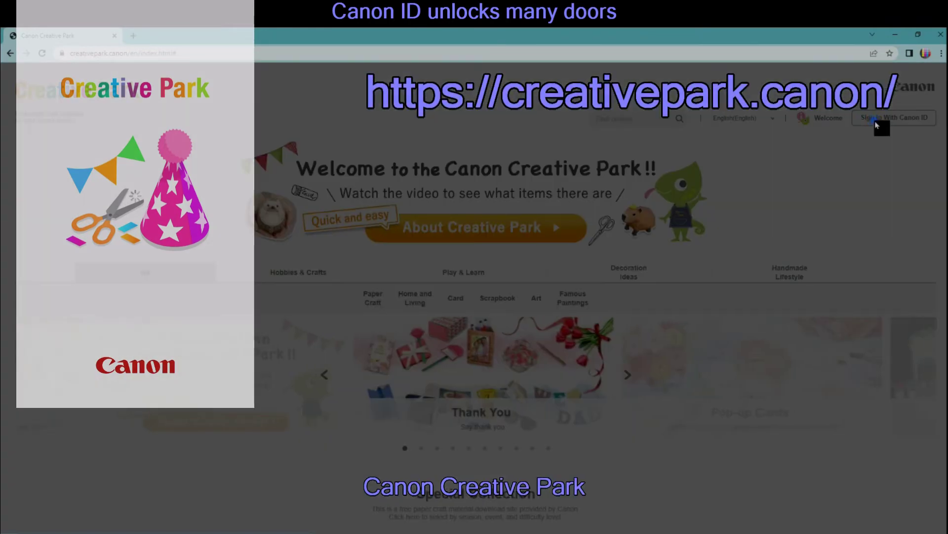
Choose Sign In With Canon ID on the Creative Park page.
{"action": "left_click", "coordinate": [877, 125]}
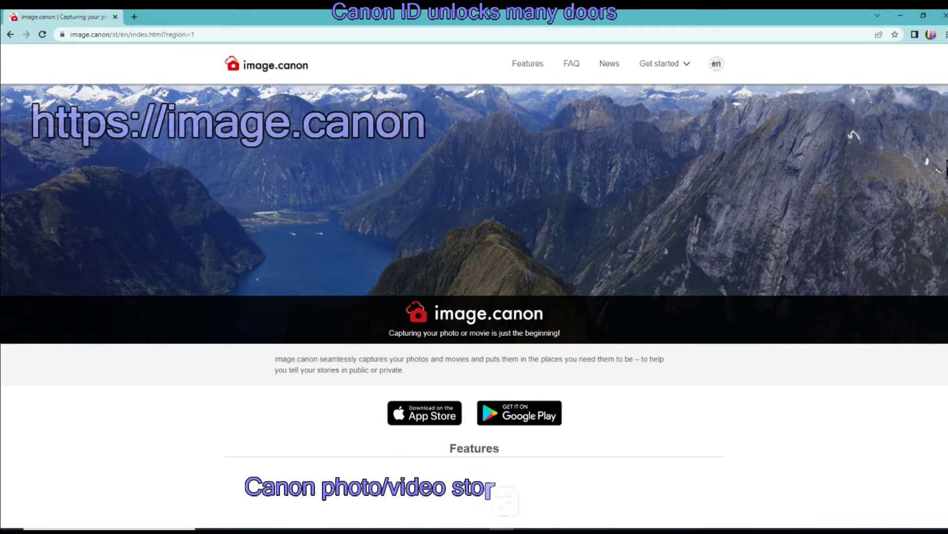
Scroll to the storage Features section and bring up the Sign-In and Create Canon ID options.
{"action": "left_click_drag", "start_coordinate": [945, 168], "coordinate": [930, 290]}
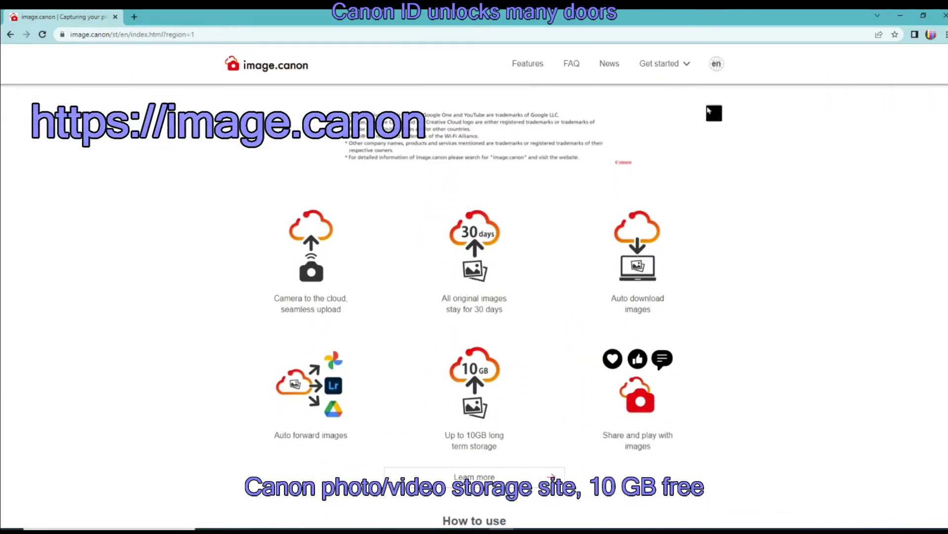
{"action": "left_click", "coordinate": [675, 64]}
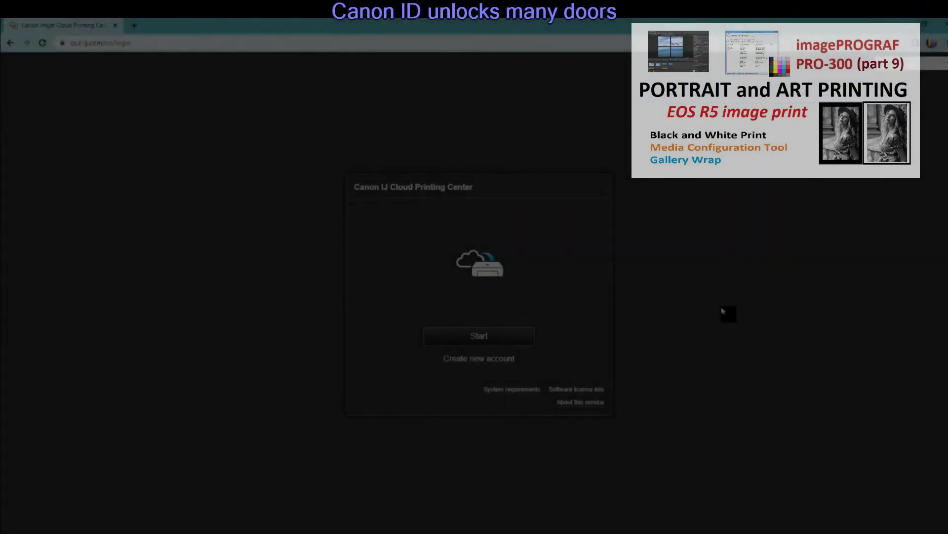
Sign in to Cloud Printing Center with the Canon ID e-mail and password.
{"action": "left_click", "coordinate": [494, 337]}
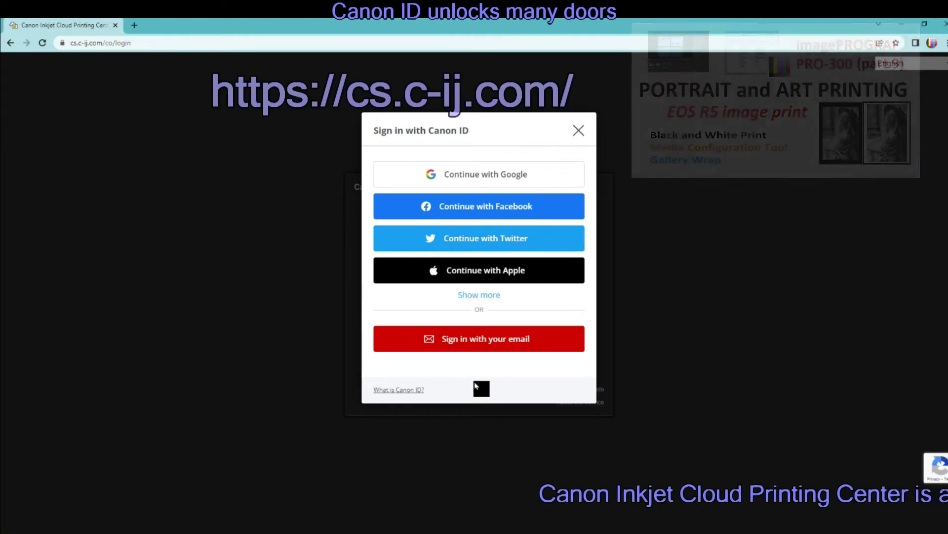
{"action": "left_click", "coordinate": [484, 345]}
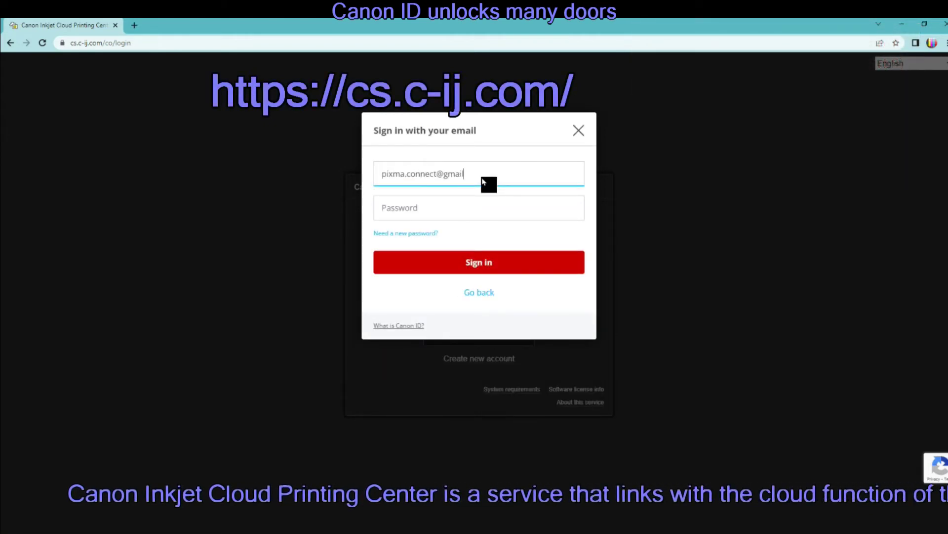
{"action": "left_click", "coordinate": [494, 269]}
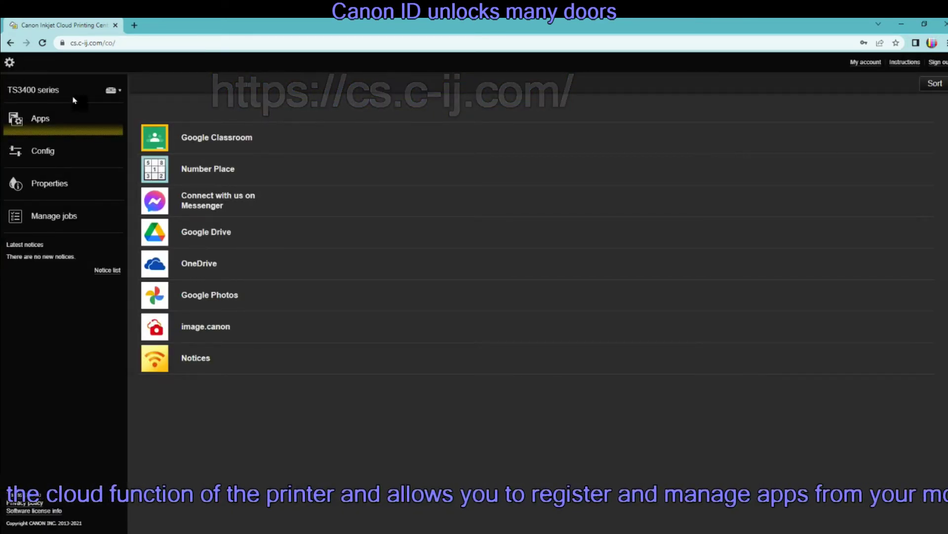
Check the account's other printers and keep TS3400 series selected.
{"action": "left_click", "coordinate": [115, 95]}
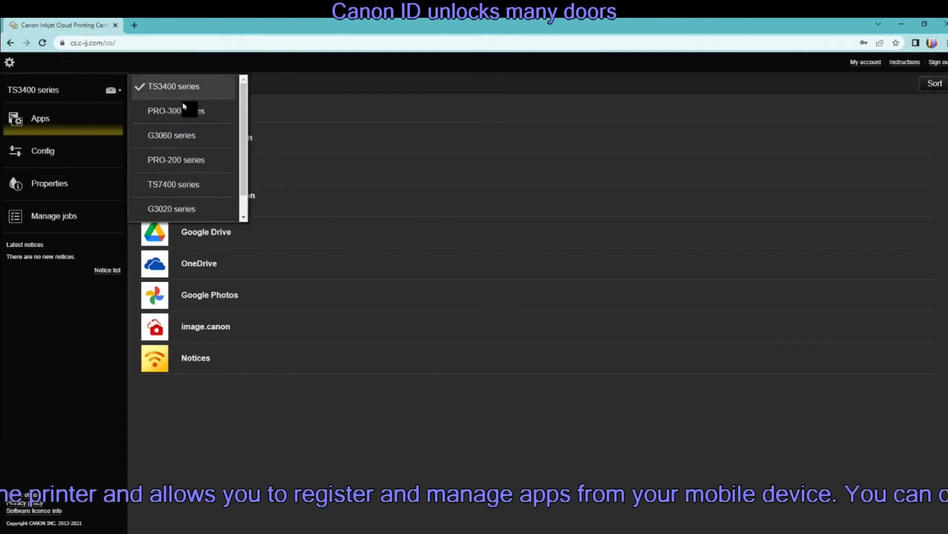
{"action": "scroll", "coordinate": [186, 111], "scroll_direction": "down", "scroll_amount": 1}
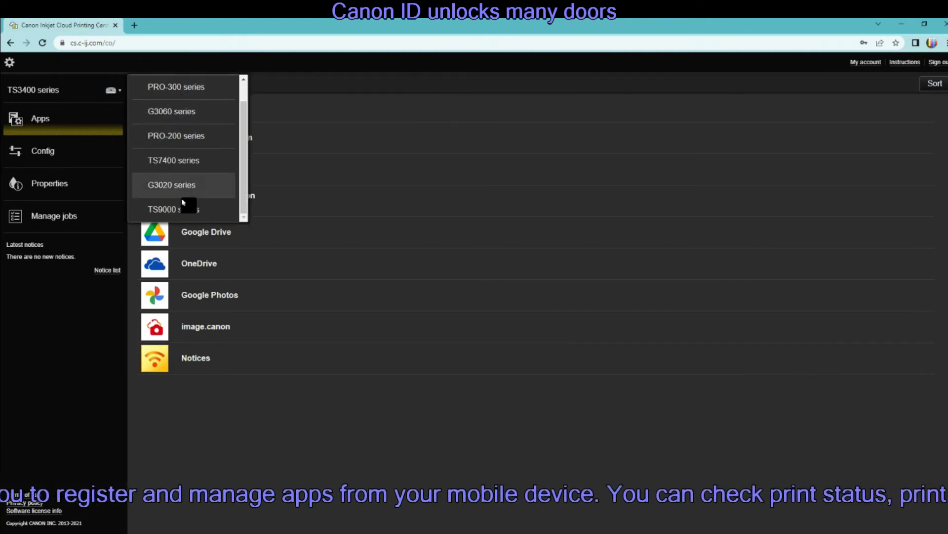
{"action": "left_click", "coordinate": [88, 83]}
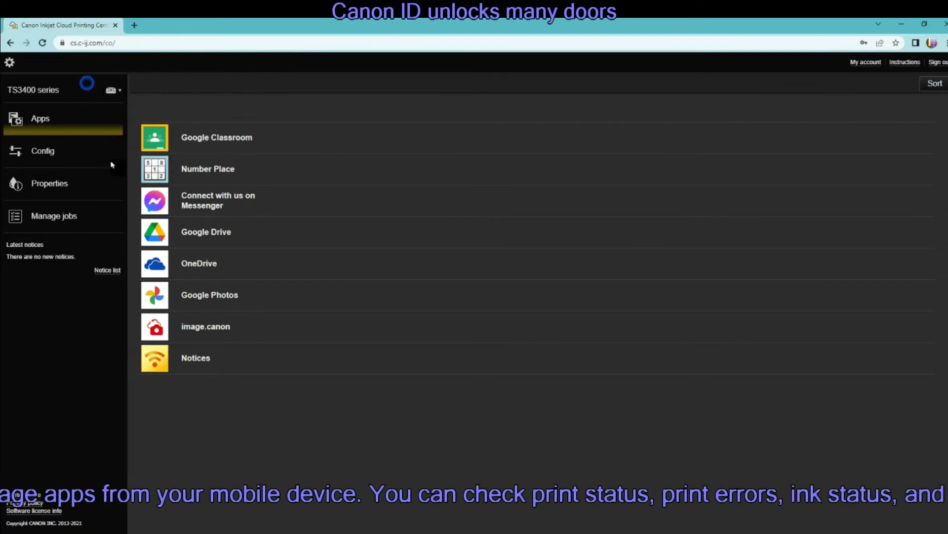
Review TS3400 series' registered and available apps, then its status and estimated ink levels.
{"action": "left_click", "coordinate": [43, 157]}
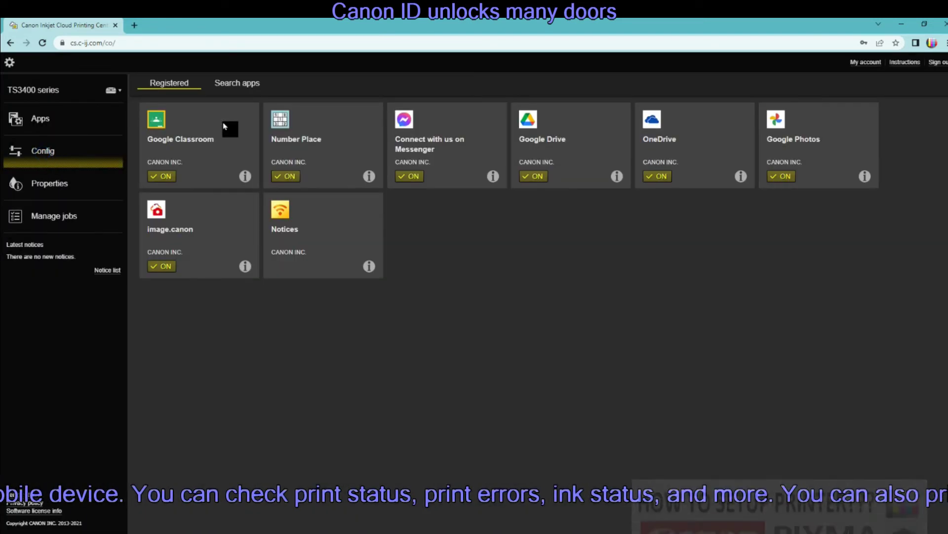
{"action": "left_click", "coordinate": [236, 85]}
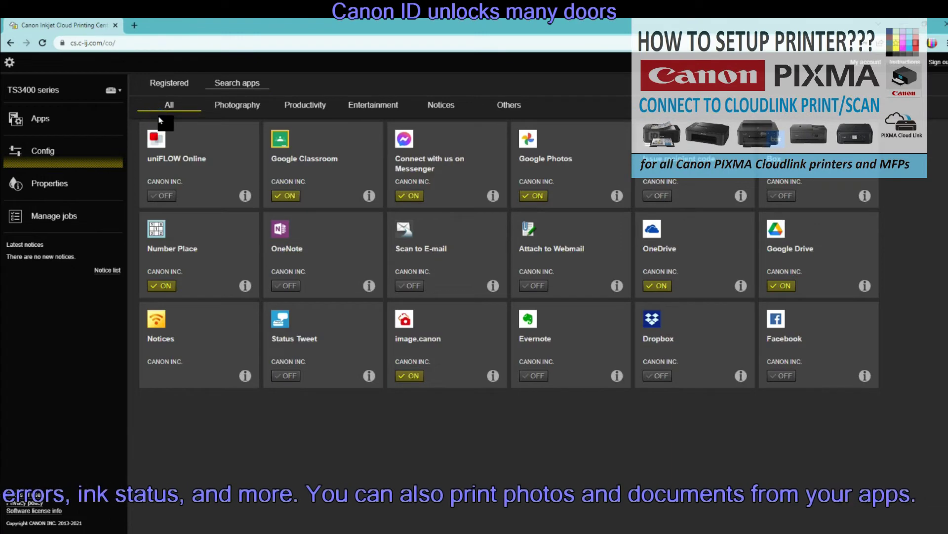
{"action": "left_click", "coordinate": [54, 185]}
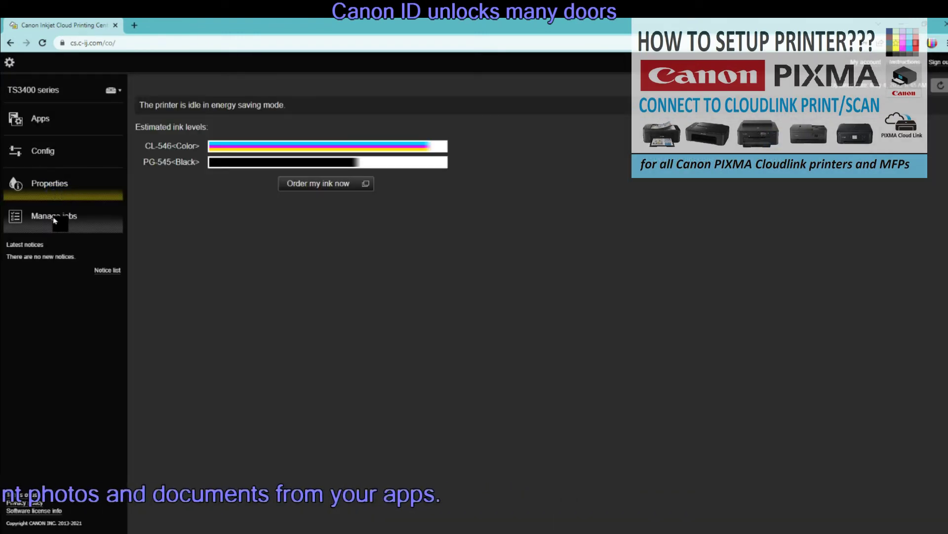
{"action": "left_click", "coordinate": [9, 63]}
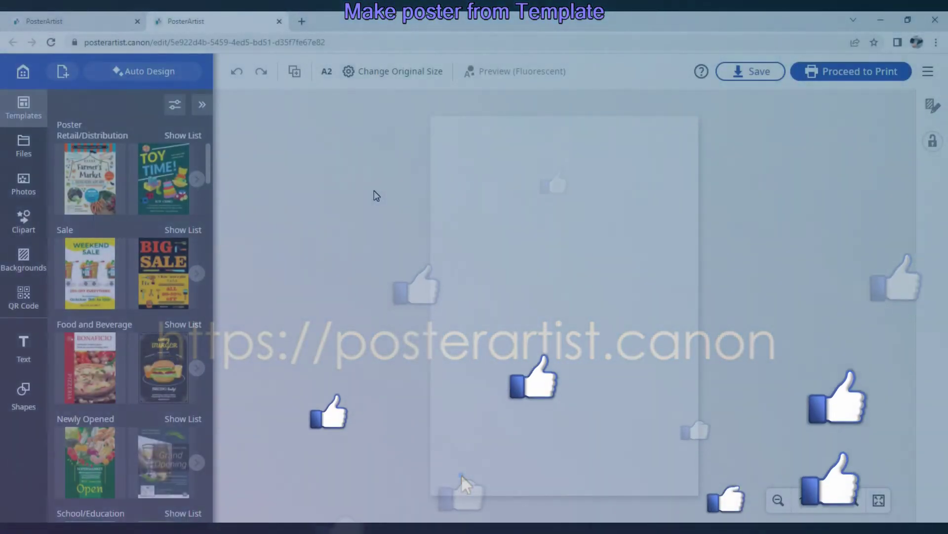
Apply the Kids 'TOY TIME!' template to the A2 canvas and select its headline.
{"action": "left_click_drag", "start_coordinate": [203, 173], "coordinate": [216, 219]}
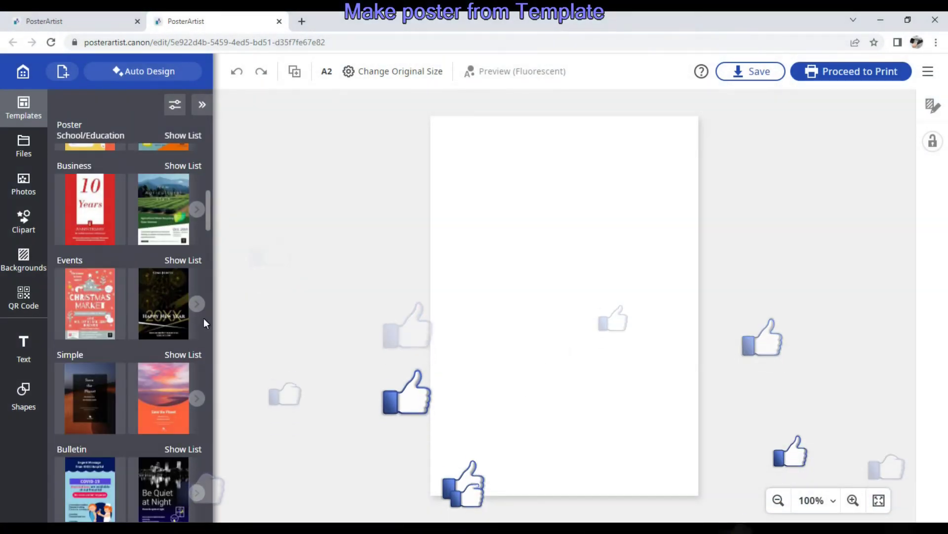
{"action": "scroll", "coordinate": [149, 351], "scroll_direction": "down", "scroll_amount": 5}
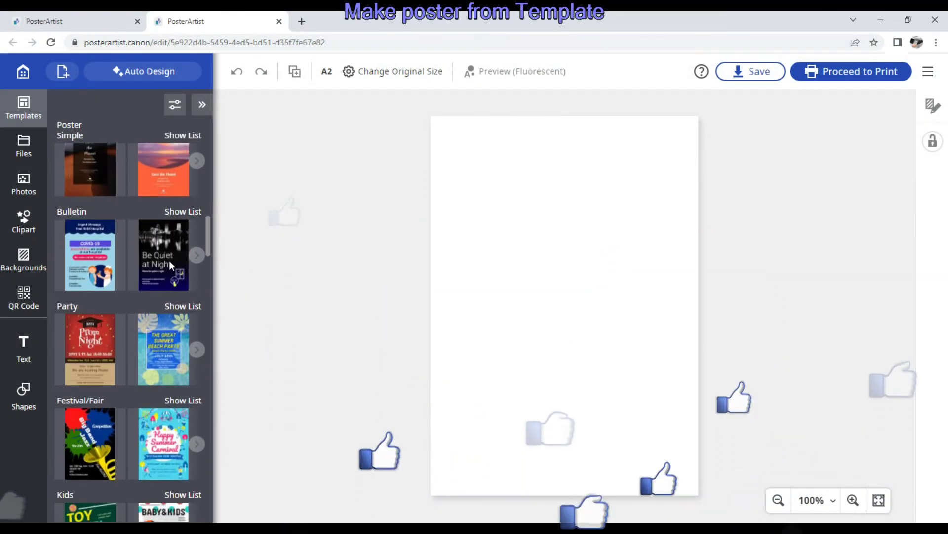
{"action": "scroll", "coordinate": [169, 259], "scroll_direction": "down", "scroll_amount": 5}
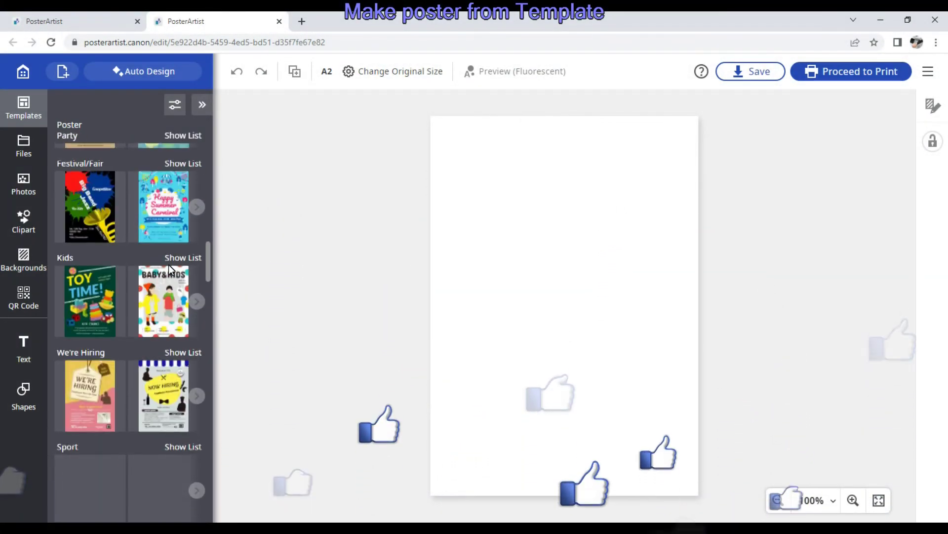
{"action": "left_click", "coordinate": [91, 283]}
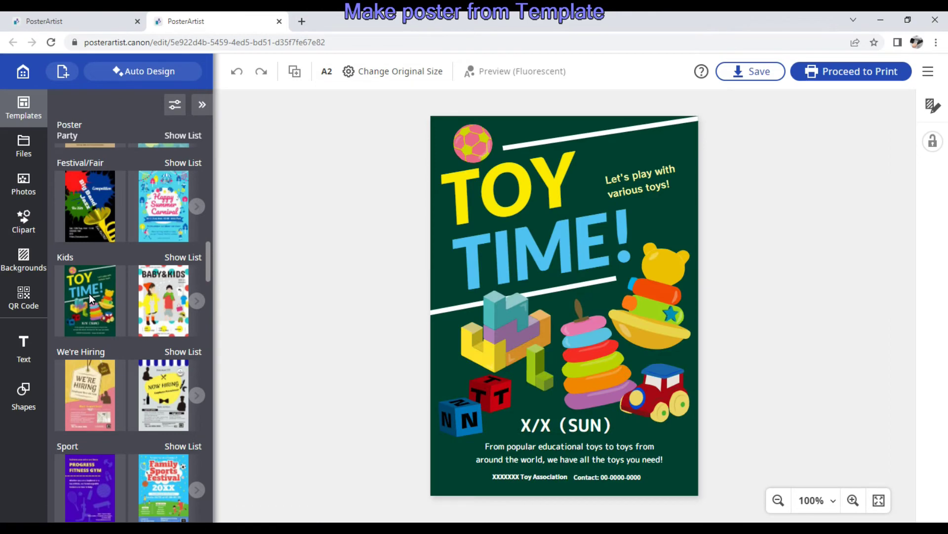
{"action": "left_click", "coordinate": [540, 251]}
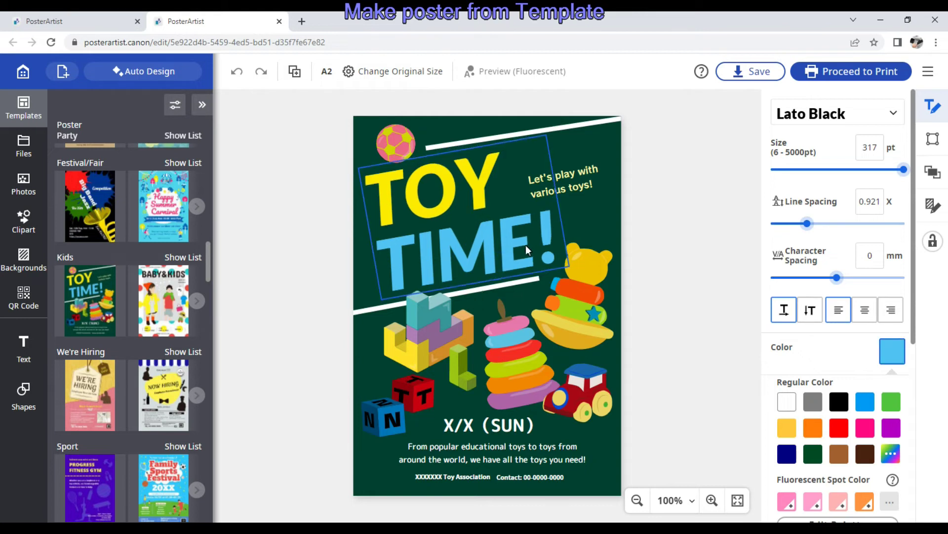
Replace 'TIME!' in the headline with 'demo' so the title reads 'TOY demo'.
{"action": "left_click_drag", "start_coordinate": [532, 245], "coordinate": [391, 256]}
{"action": "key", "text": "BackSpace"}
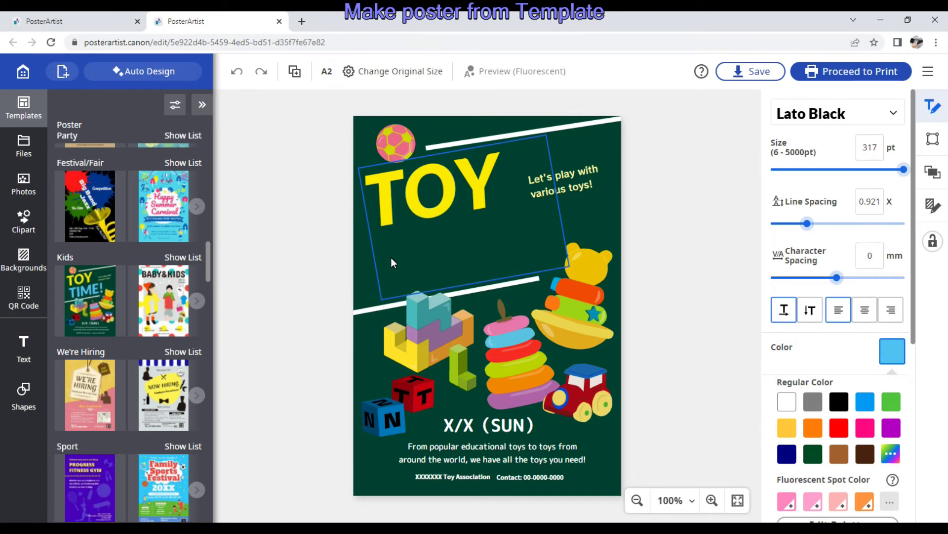
{"action": "type", "text": "demo"}
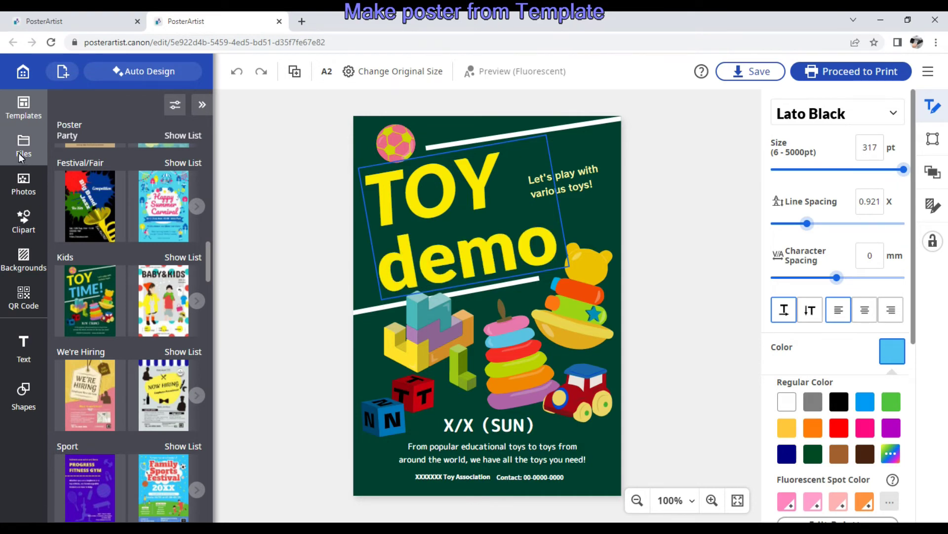
{"action": "left_click", "coordinate": [23, 146]}
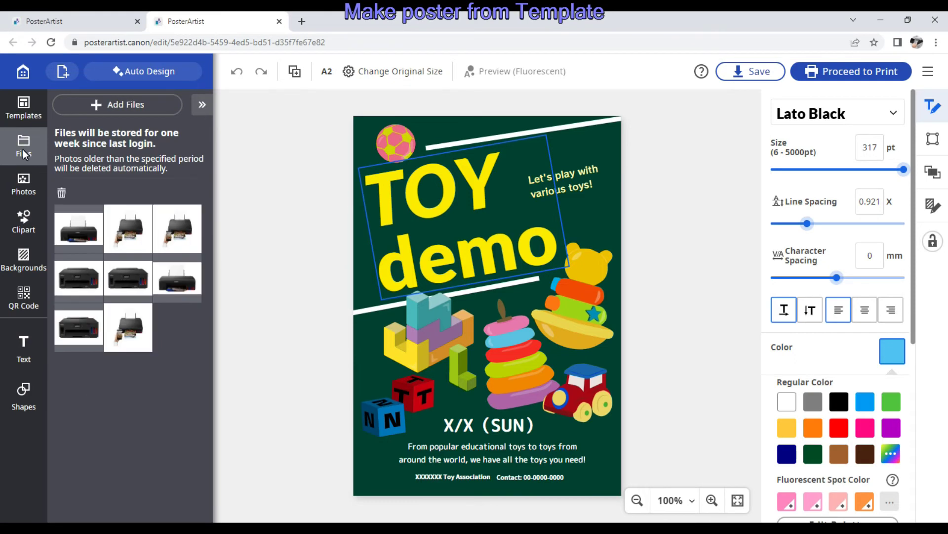
Add the oval-framed sunflower stock photo and move it to the upper right beside 'demo'.
{"action": "left_click", "coordinate": [29, 185]}
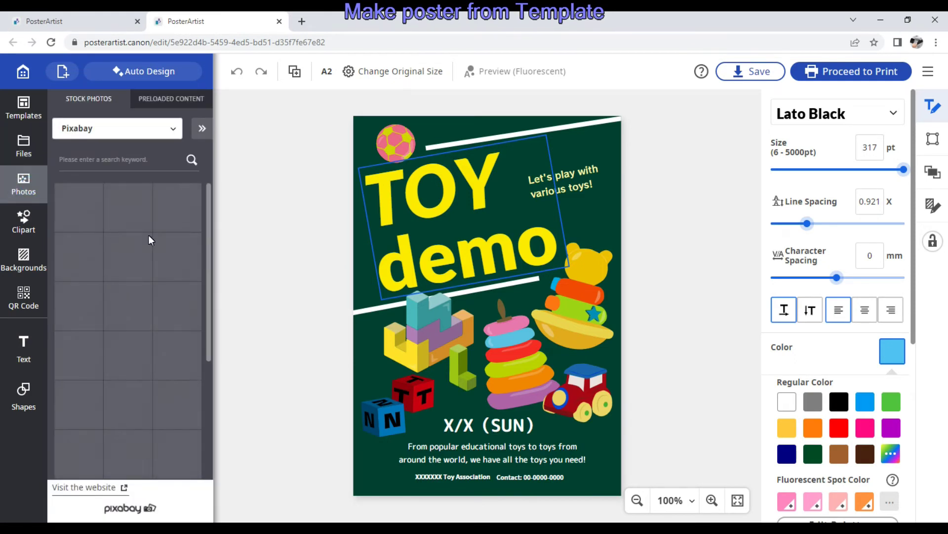
{"action": "scroll", "coordinate": [179, 242], "scroll_direction": "down", "scroll_amount": 2}
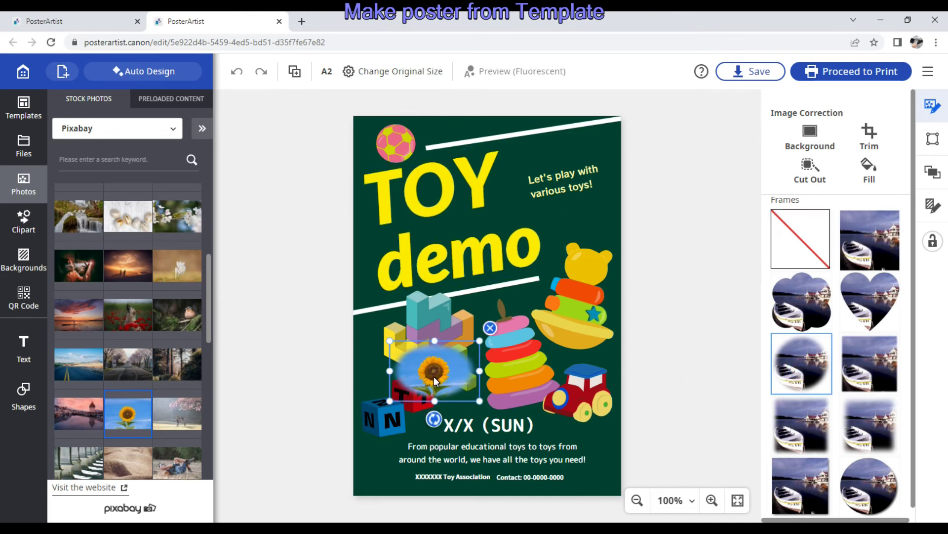
{"action": "left_click_drag", "start_coordinate": [434, 375], "coordinate": [571, 230]}
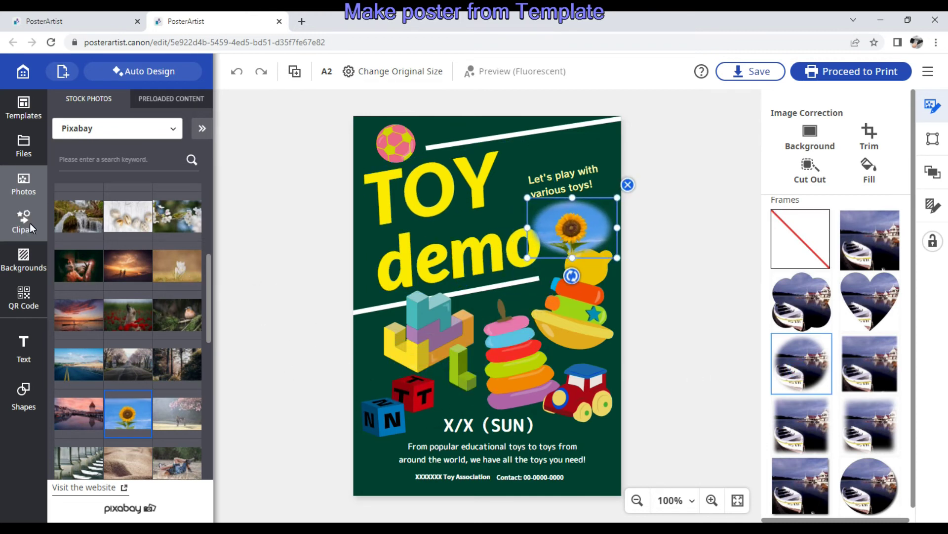
Look over the QR Code, Text and Shapes options.
{"action": "left_click", "coordinate": [24, 297]}
{"action": "left_click", "coordinate": [23, 343]}
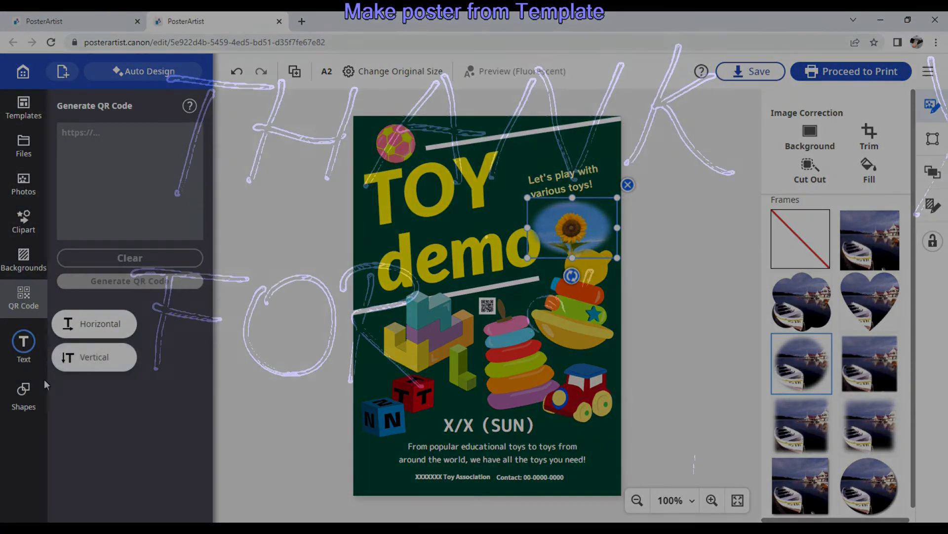
{"action": "left_click", "coordinate": [25, 393]}
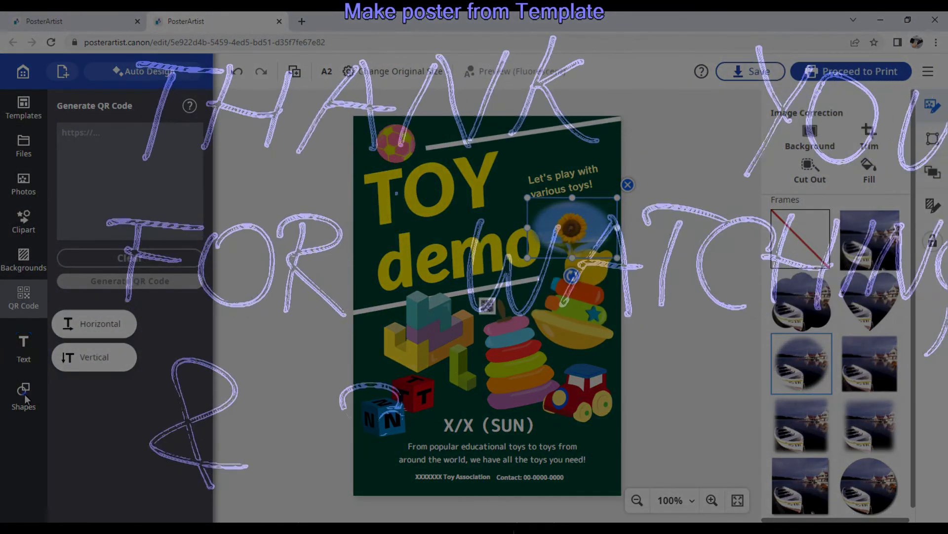